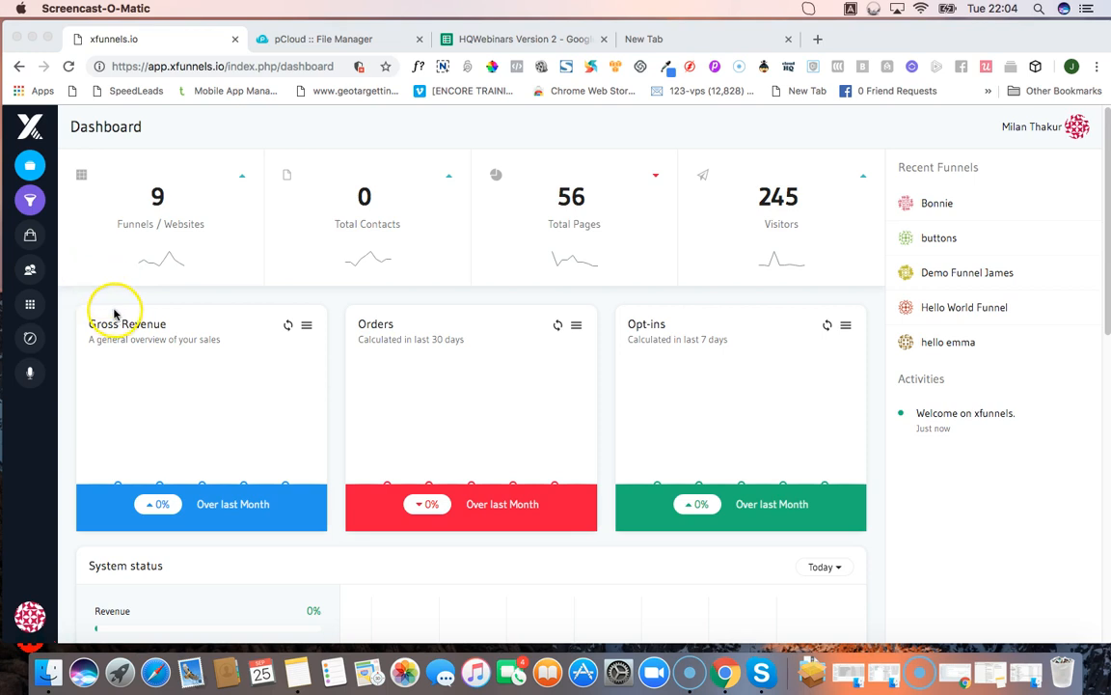
Step: Open the app integrations page and skip its introductory tour
{"action": "left_click", "coordinate": [30, 306]}
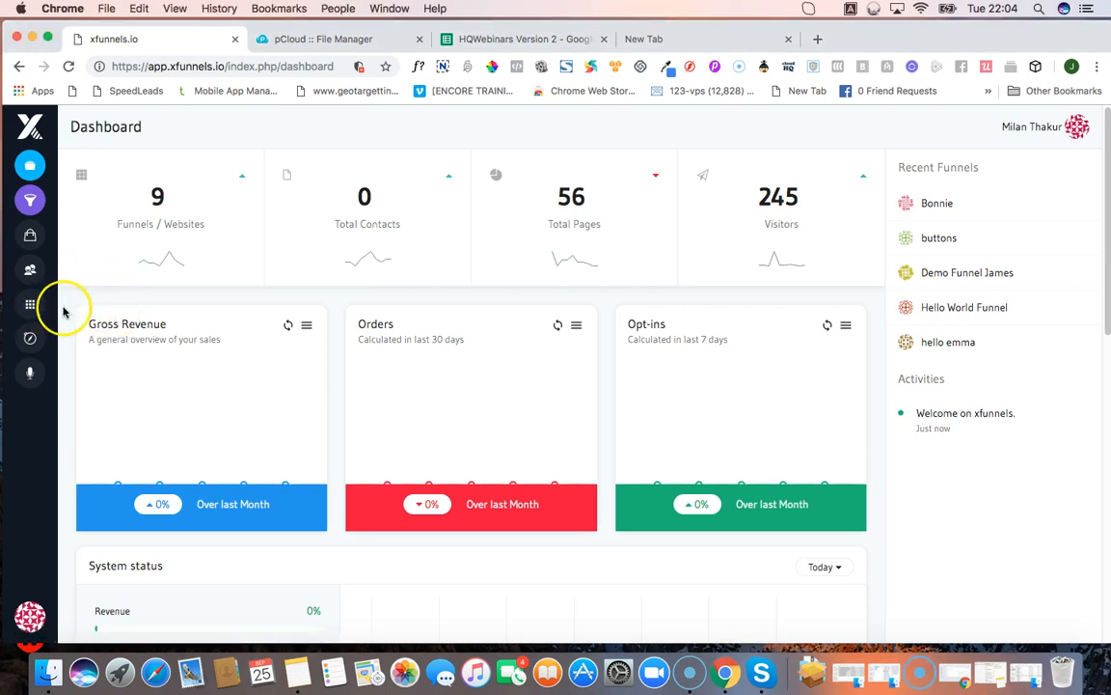
{"action": "left_click", "coordinate": [30, 304]}
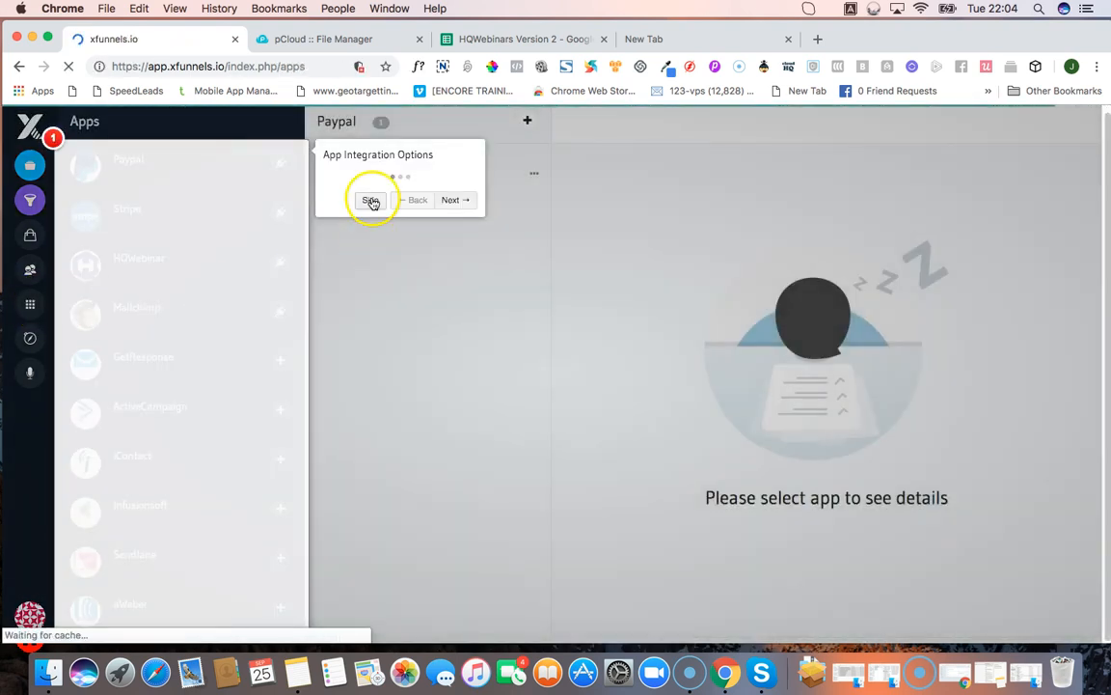
{"action": "left_click", "coordinate": [372, 201]}
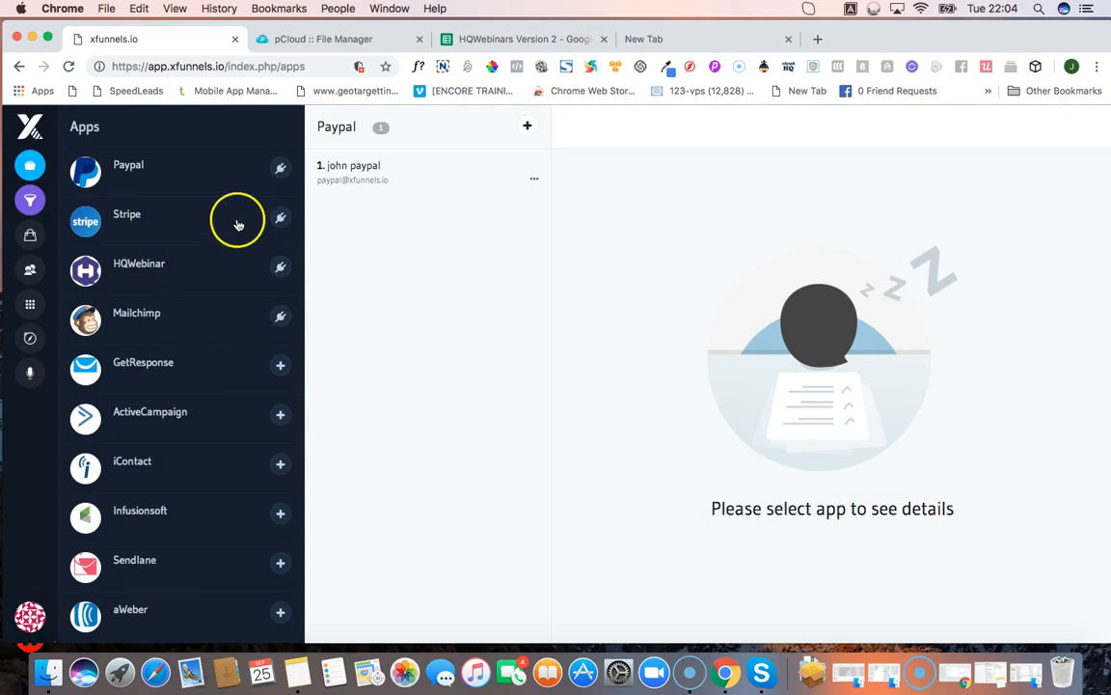
Step: View the connected accounts for the Paypal, Stripe and Mailchimp integrations
{"action": "left_click", "coordinate": [270, 170]}
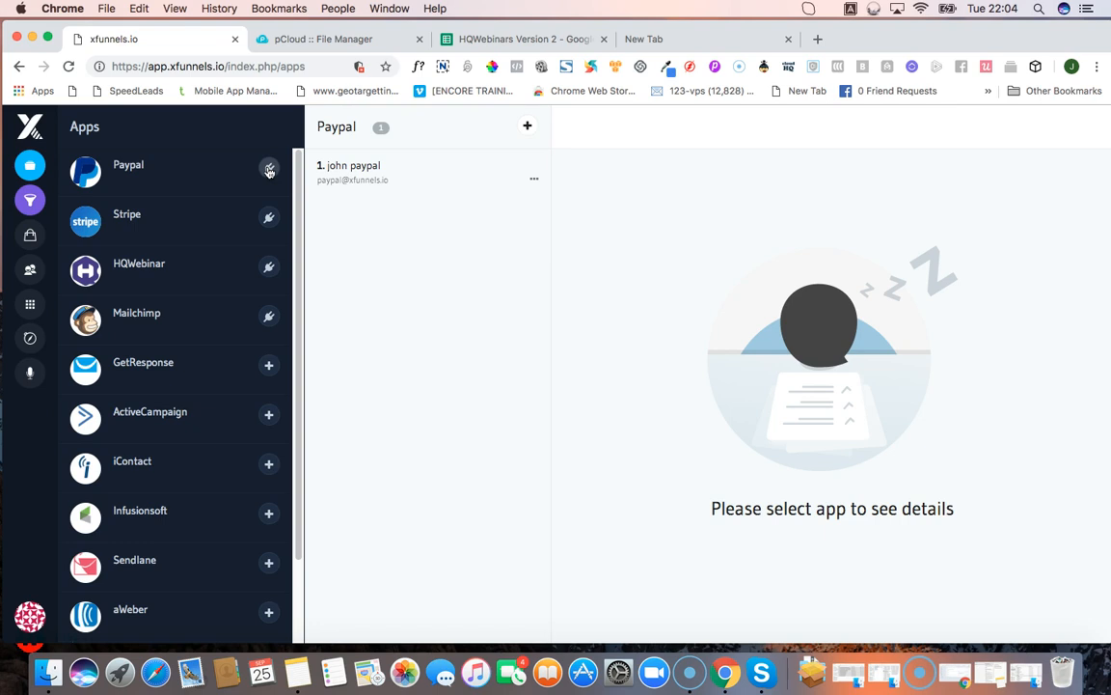
{"action": "left_click", "coordinate": [353, 169]}
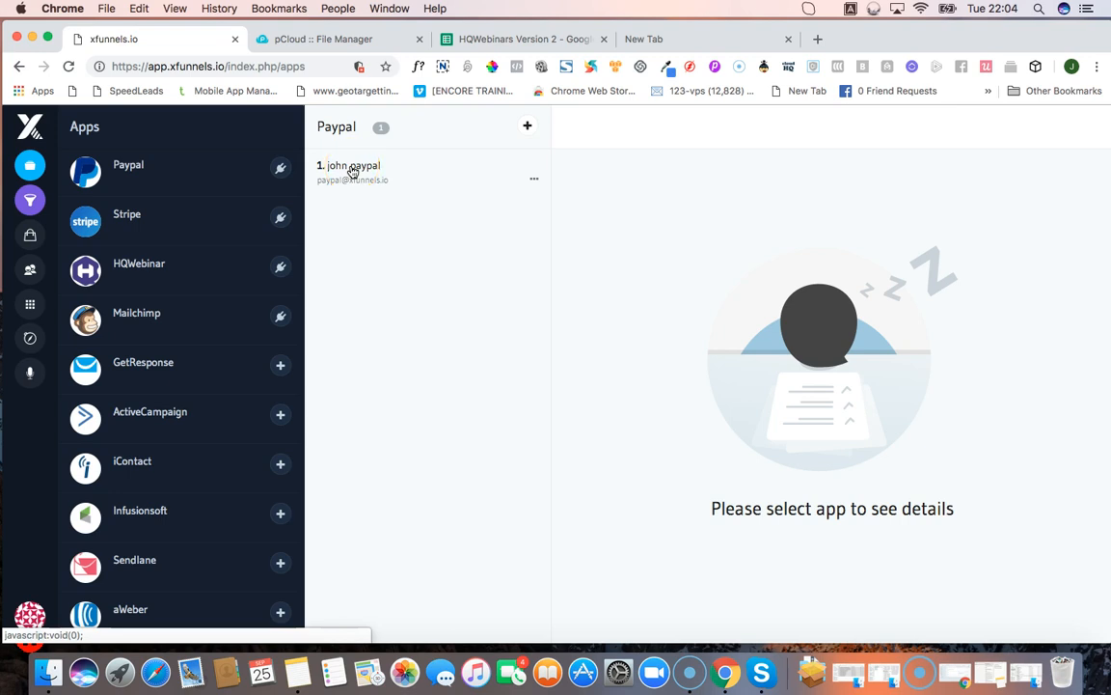
{"action": "left_click", "coordinate": [270, 219]}
{"action": "left_click", "coordinate": [327, 168]}
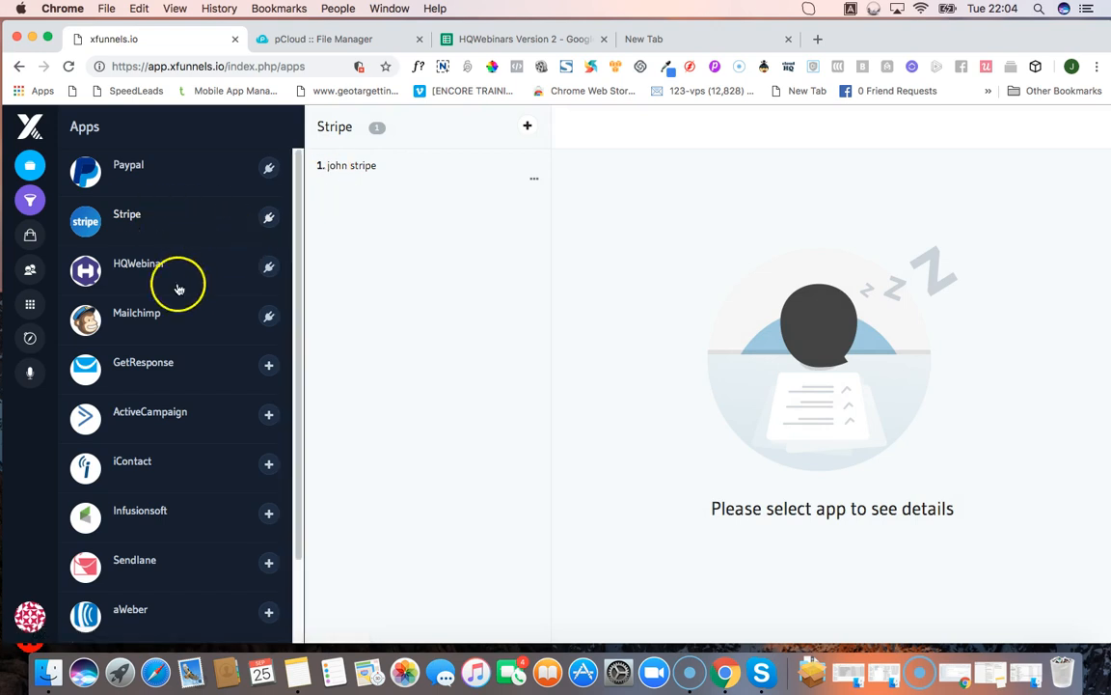
{"action": "left_click", "coordinate": [271, 317]}
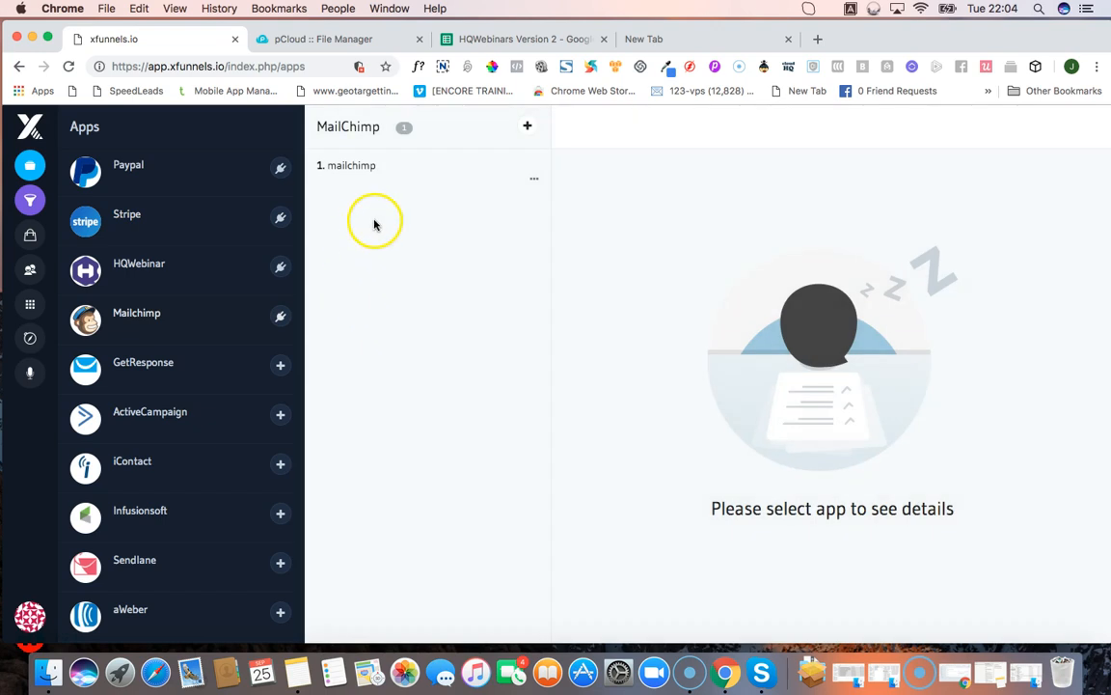
Step: Display the mailing lists belonging to the connected MailChimp account
{"action": "left_click", "coordinate": [535, 178]}
{"action": "left_click", "coordinate": [490, 220]}
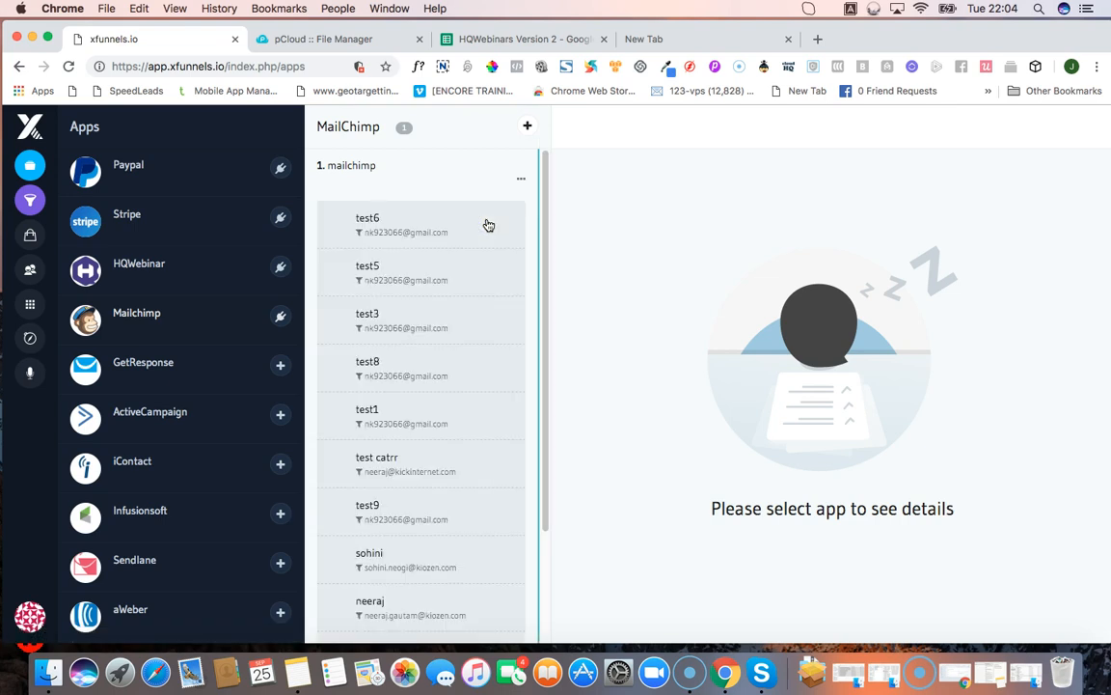
{"action": "left_click_drag", "start_coordinate": [545, 184], "coordinate": [543, 144]}
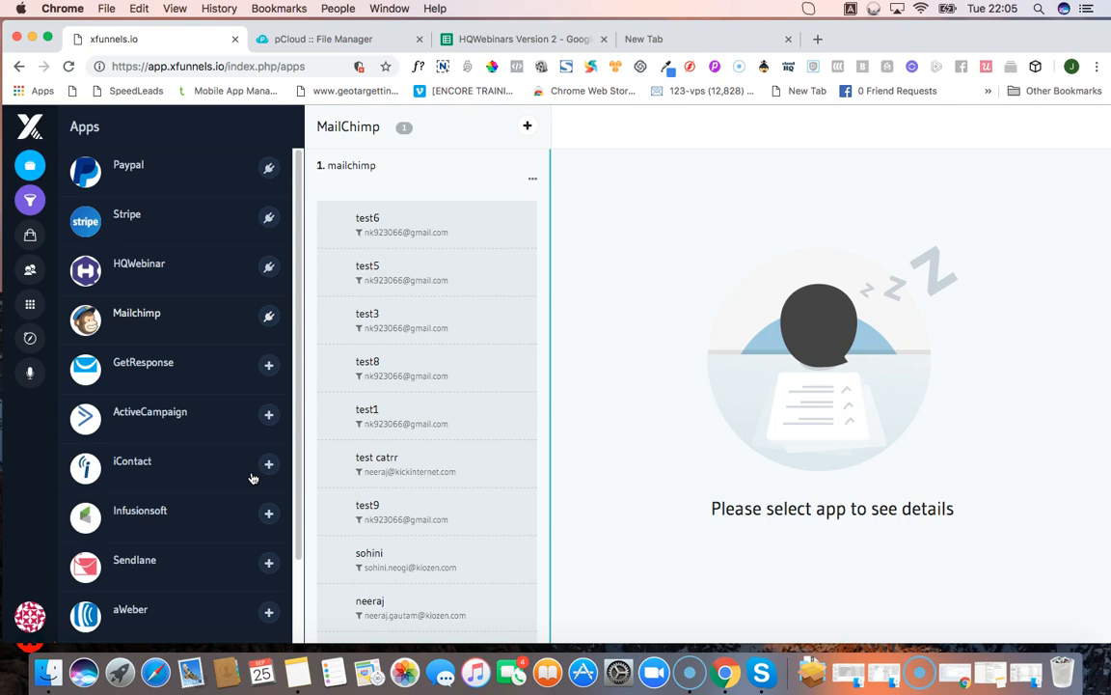
Step: Go to the funnels list and start a new funnel of the Sales Funnel type
{"action": "left_click", "coordinate": [30, 201]}
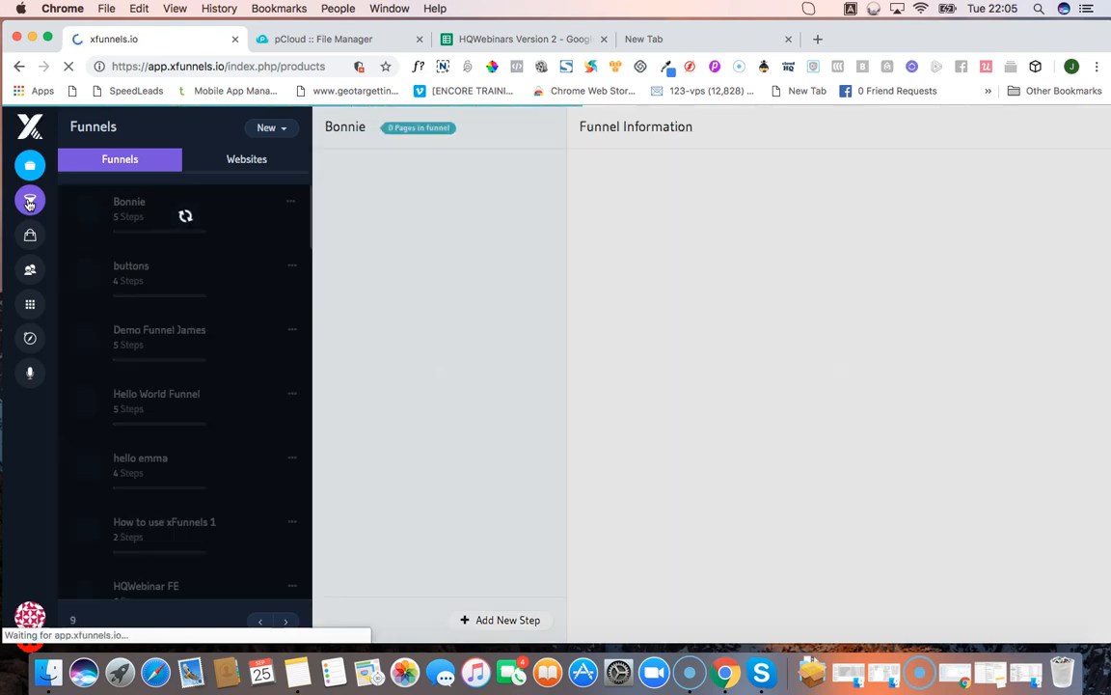
{"action": "left_click", "coordinate": [30, 201]}
{"action": "left_click", "coordinate": [201, 322]}
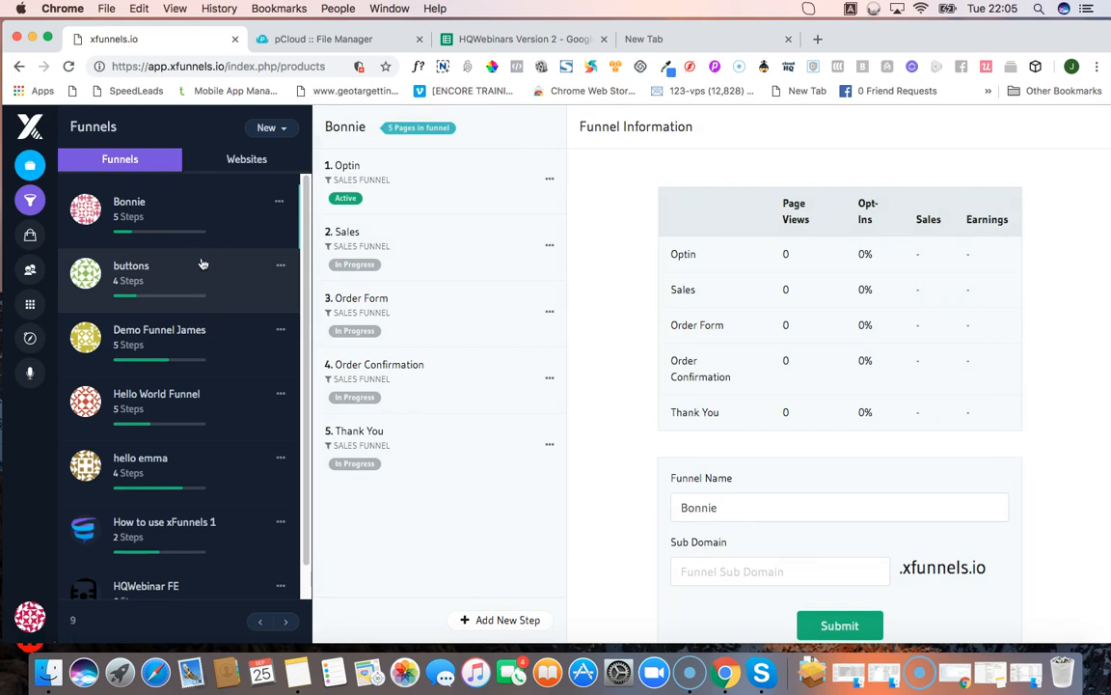
{"action": "mouse_move", "coordinate": [193, 246]}
{"action": "left_mouse_down"}
{"action": "mouse_move", "coordinate": [333, 204]}
{"action": "mouse_move", "coordinate": [469, 213]}
{"action": "mouse_move", "coordinate": [502, 135]}
{"action": "left_mouse_up"}
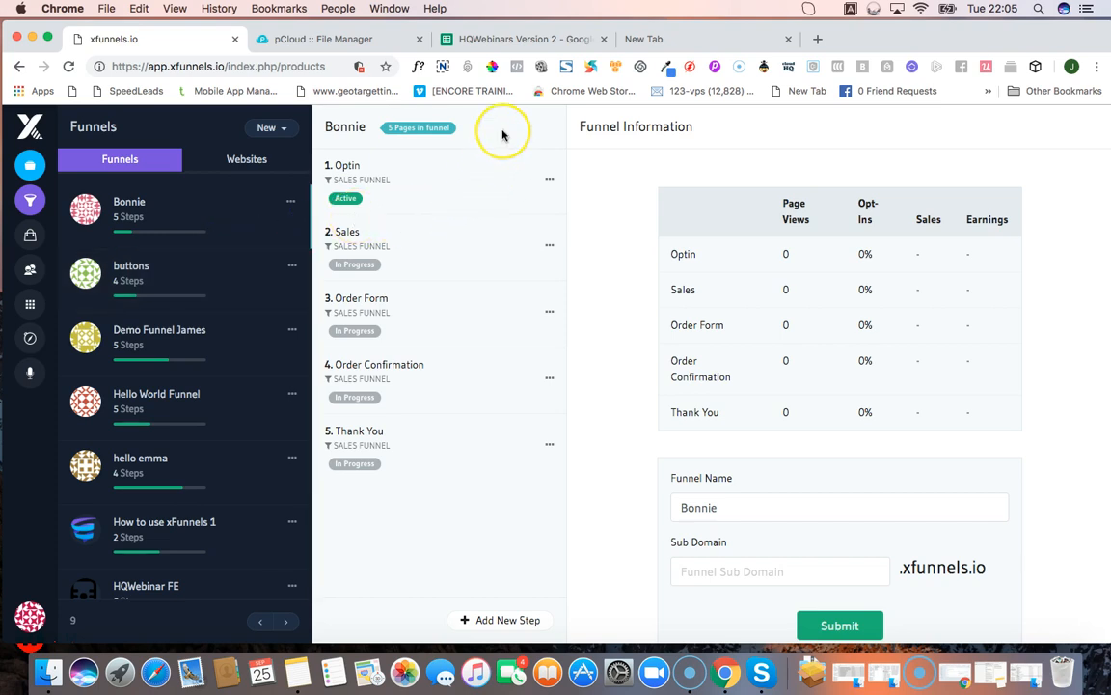
{"action": "left_click", "coordinate": [270, 129]}
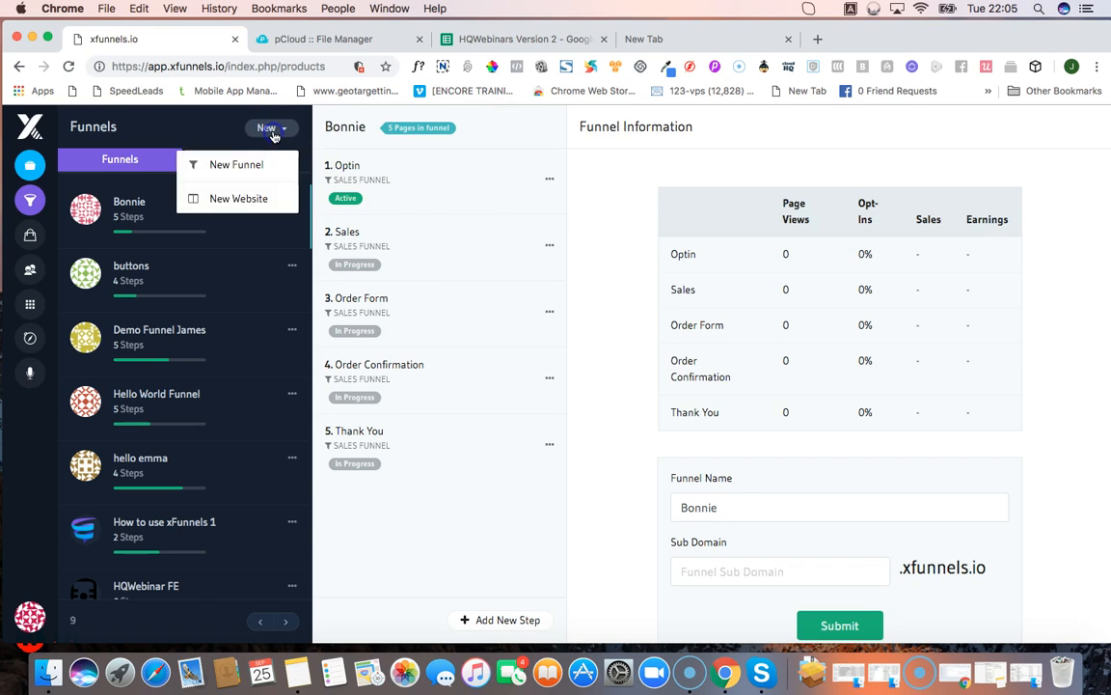
{"action": "left_click", "coordinate": [235, 166]}
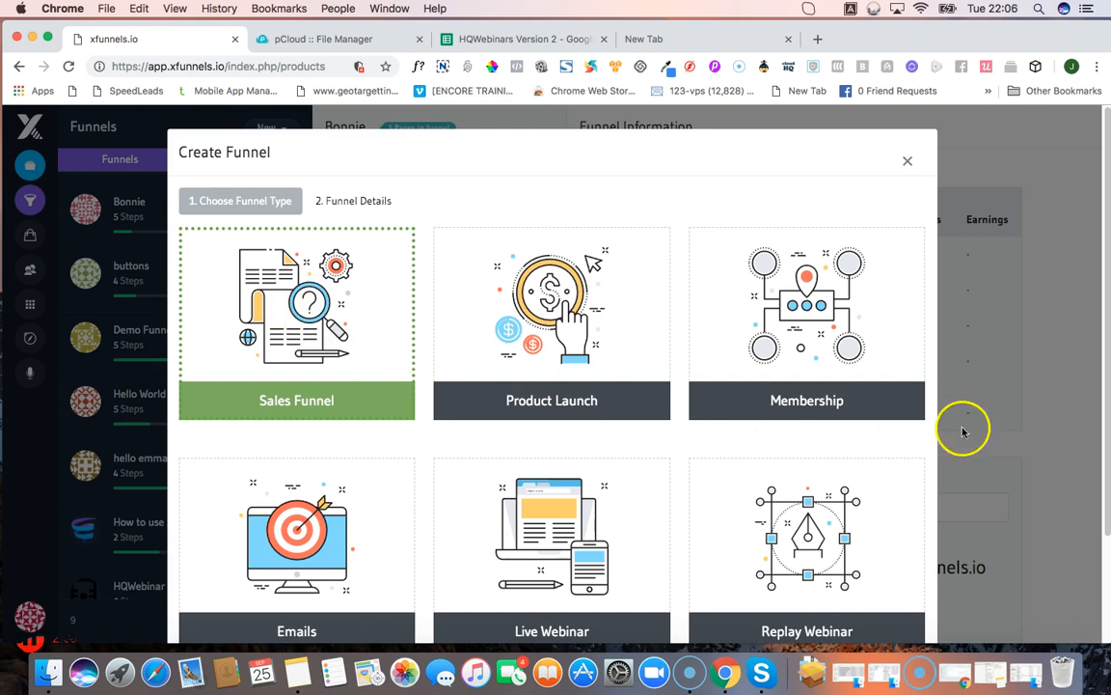
{"action": "scroll", "coordinate": [868, 501], "scroll_direction": "down", "scroll_amount": 3}
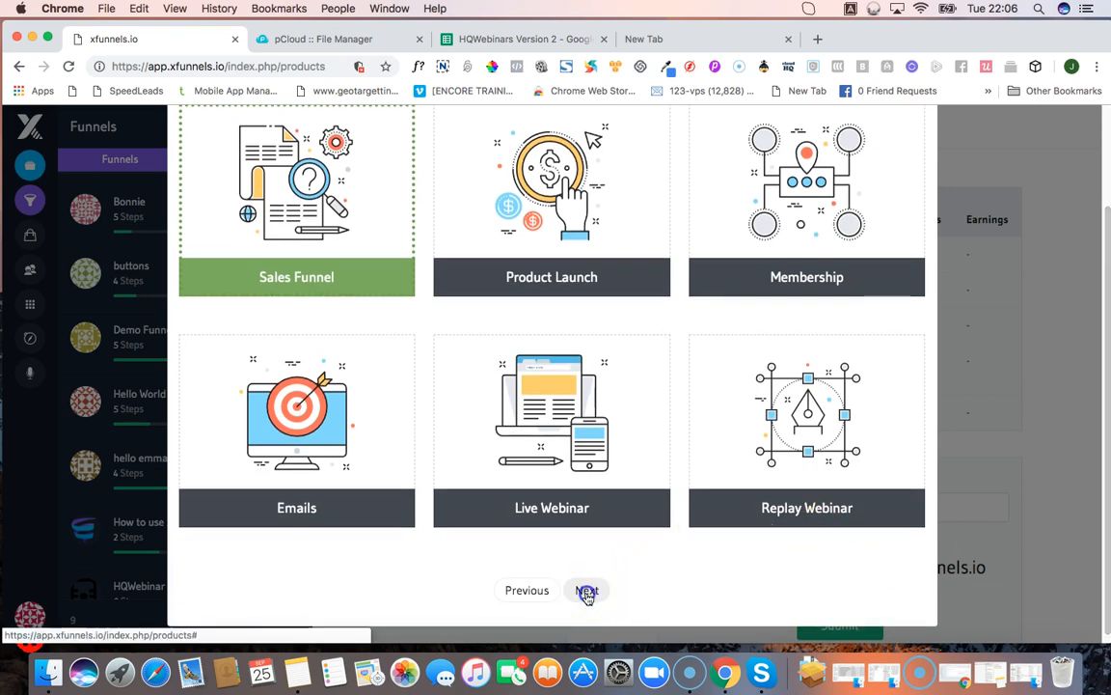
{"action": "left_click", "coordinate": [586, 592]}
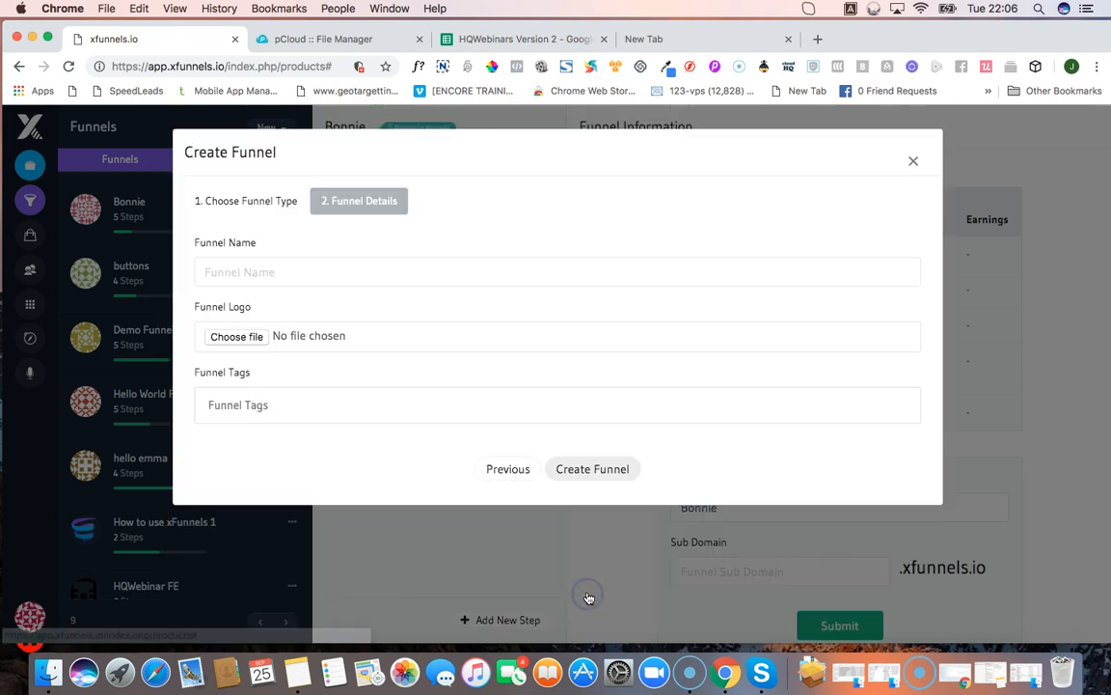
Step: Name the new funnel "sales funnel 1" and create it
{"action": "left_click", "coordinate": [289, 269]}
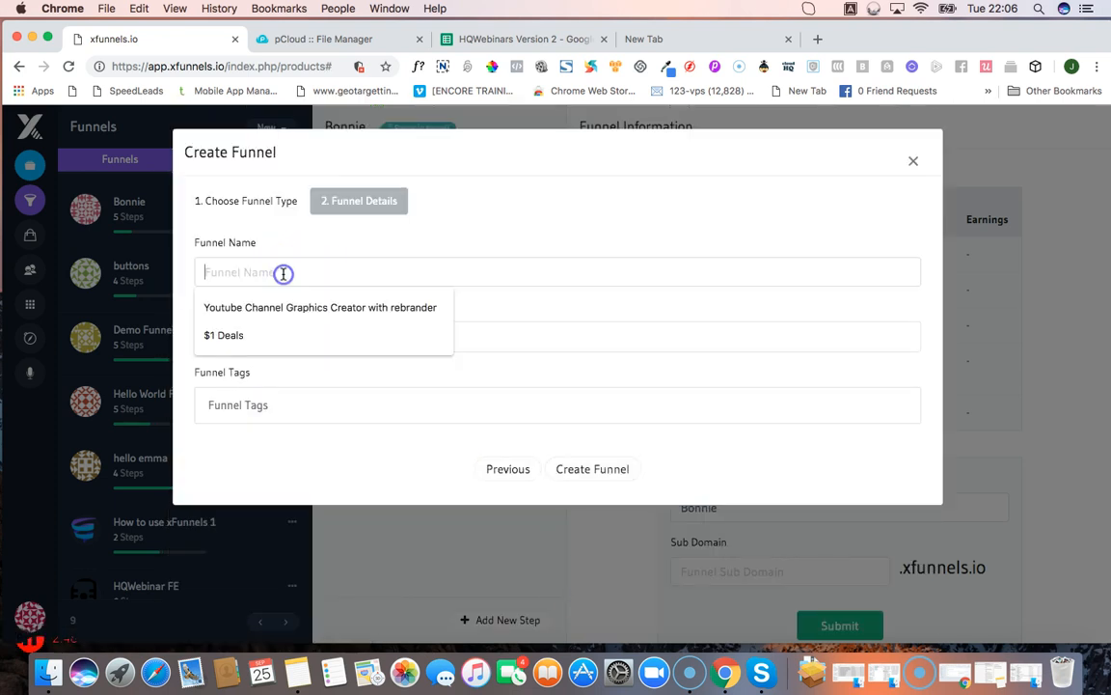
{"action": "type", "text": "sales funnel 1"}
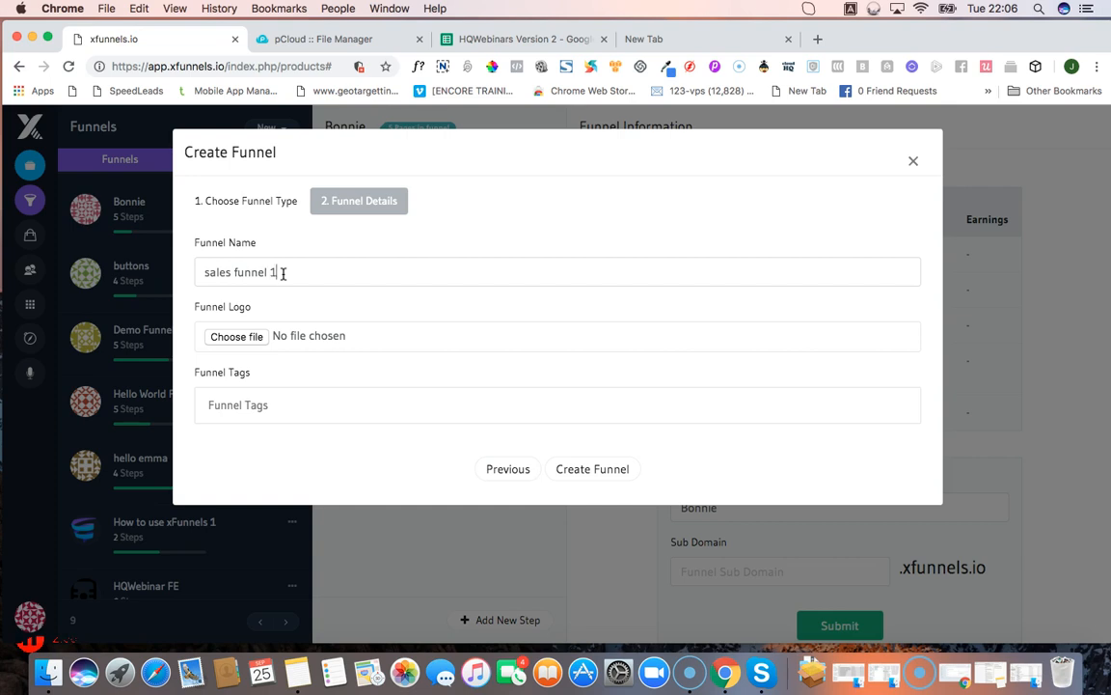
{"action": "left_click", "coordinate": [592, 469]}
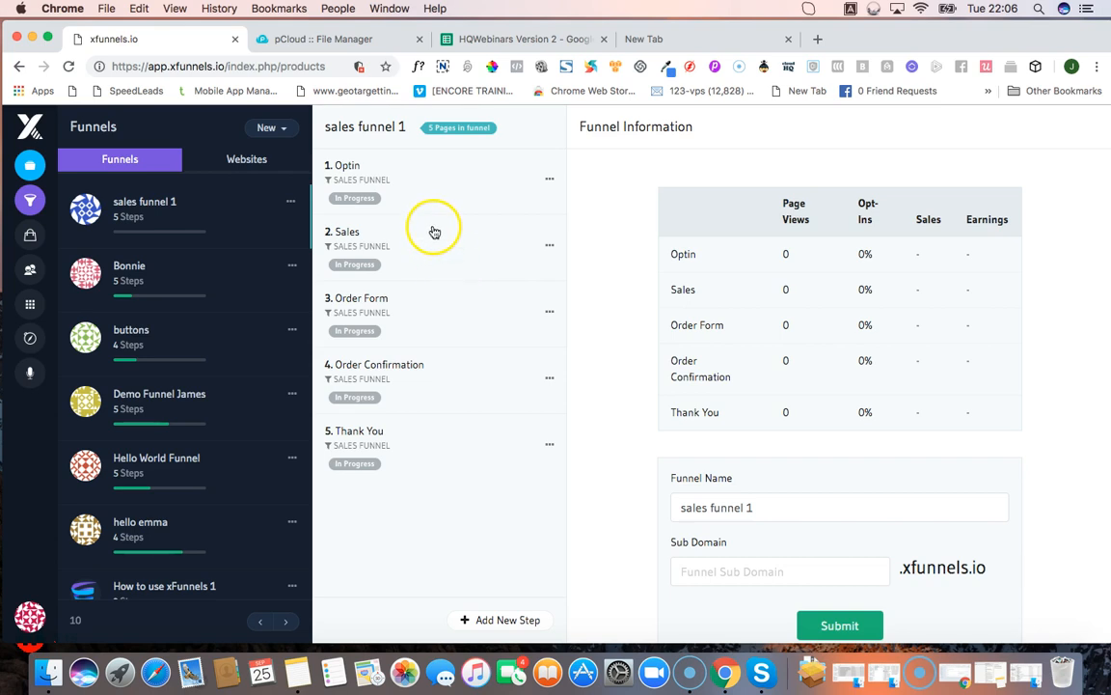
Step: Assign the Blank Template to Variant A of the Optin step in sales funnel 1
{"action": "left_click", "coordinate": [347, 169]}
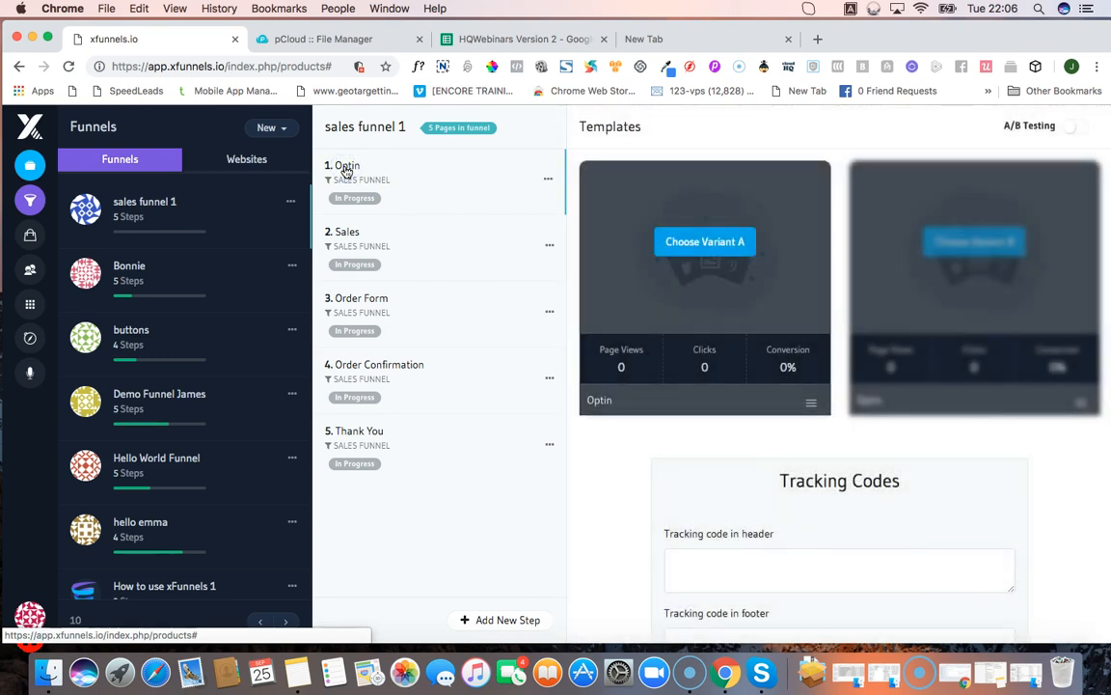
{"action": "left_click", "coordinate": [701, 242]}
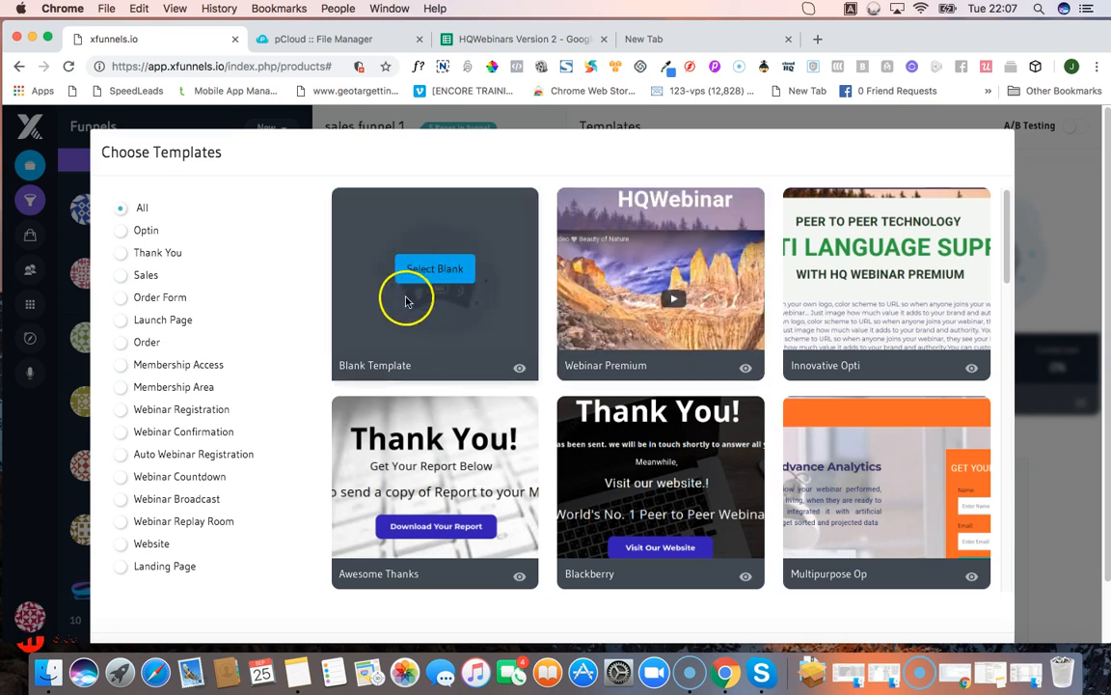
{"action": "left_click", "coordinate": [449, 321]}
{"action": "left_click", "coordinate": [437, 320]}
{"action": "left_click", "coordinate": [439, 325]}
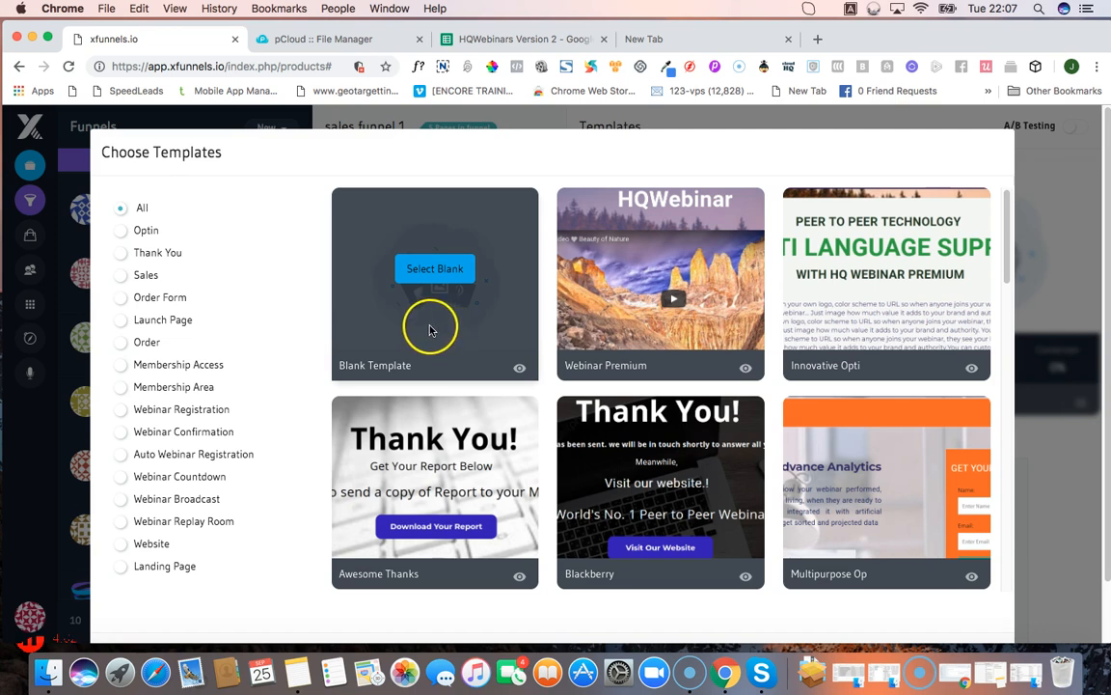
{"action": "left_click", "coordinate": [432, 274]}
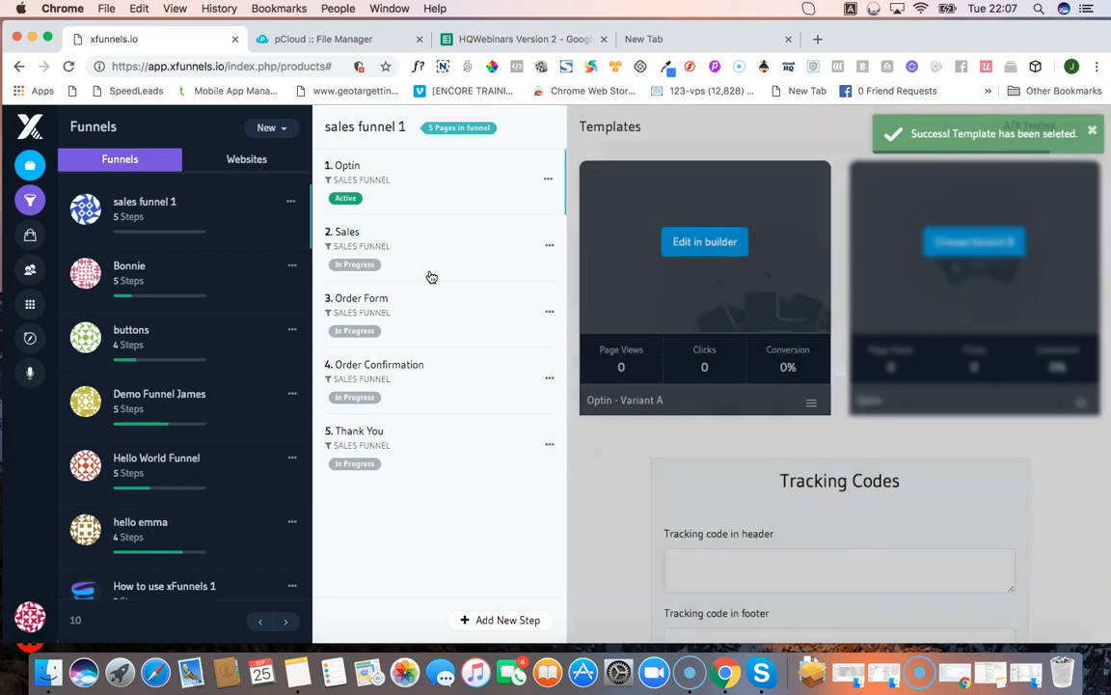
{"action": "left_click", "coordinate": [548, 276]}
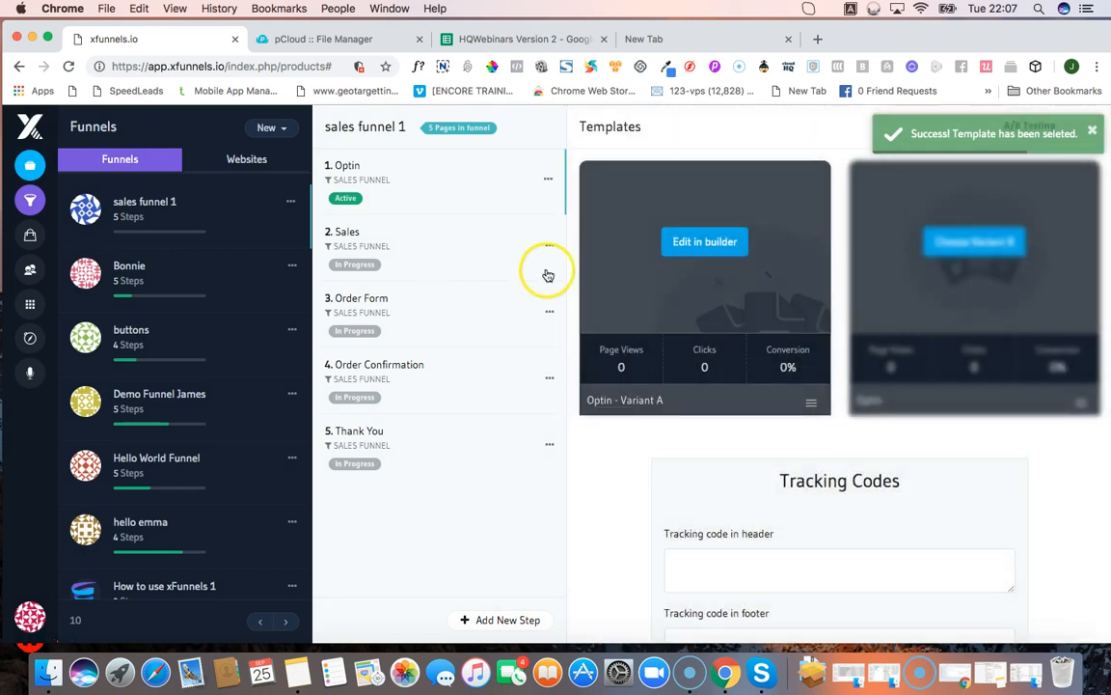
Step: Open Variant A of the Optin page in the builder and start inserting an image
{"action": "left_click", "coordinate": [704, 244]}
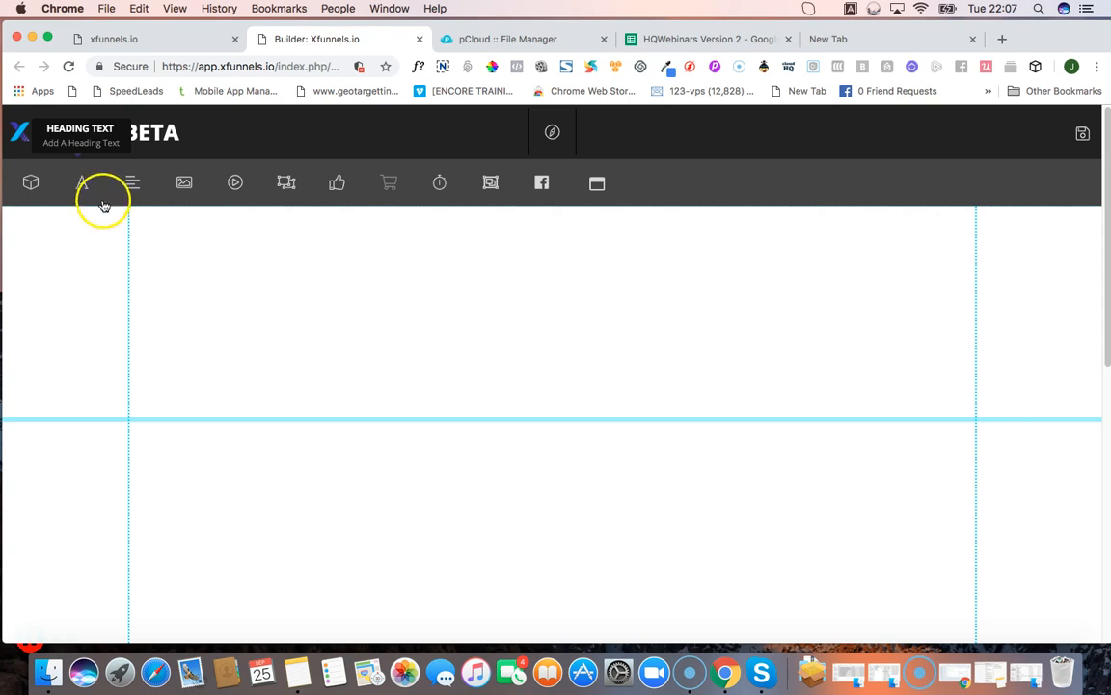
{"action": "left_click", "coordinate": [187, 184]}
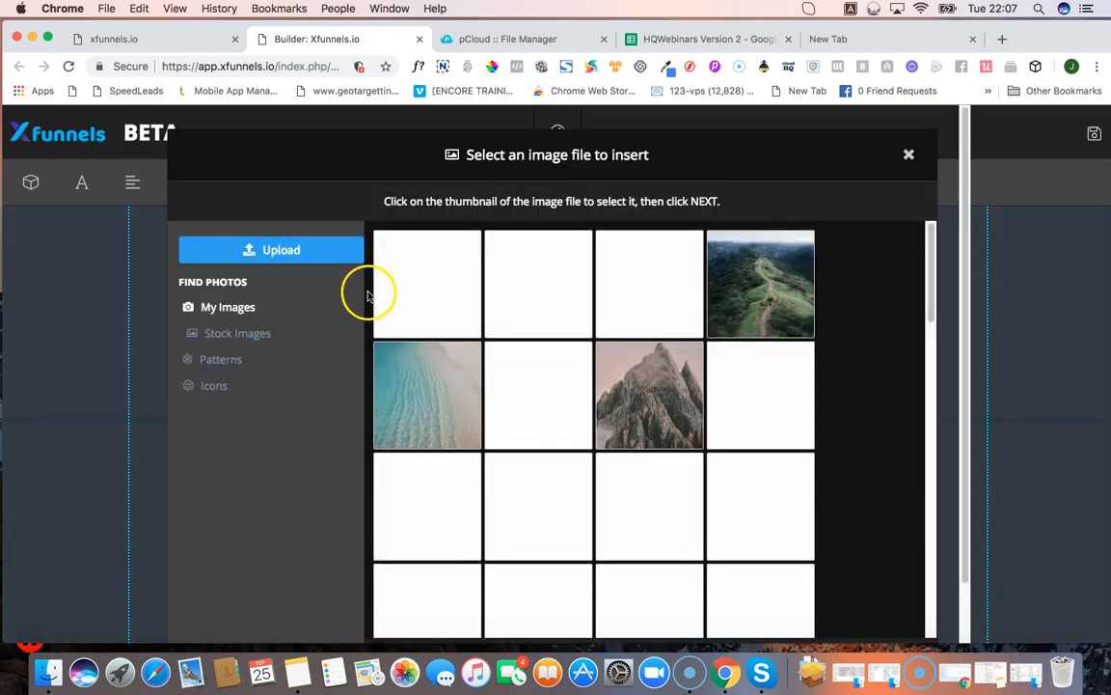
{"action": "left_click", "coordinate": [954, 300]}
{"action": "left_click", "coordinate": [951, 204]}
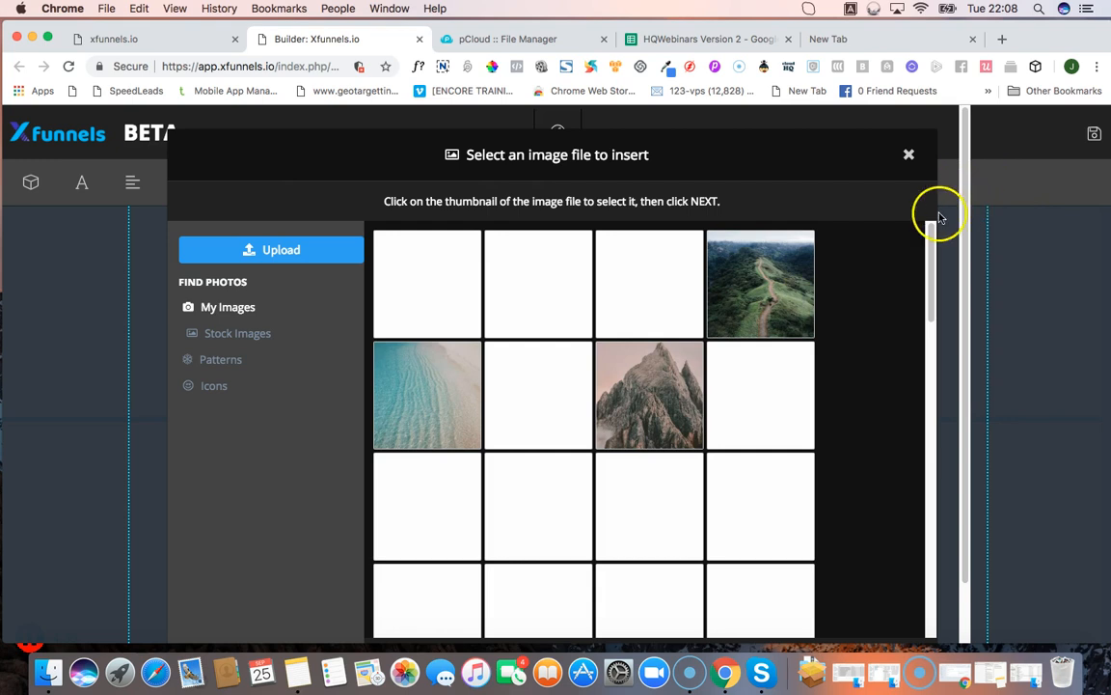
{"action": "left_click_drag", "start_coordinate": [933, 268], "coordinate": [903, 246]}
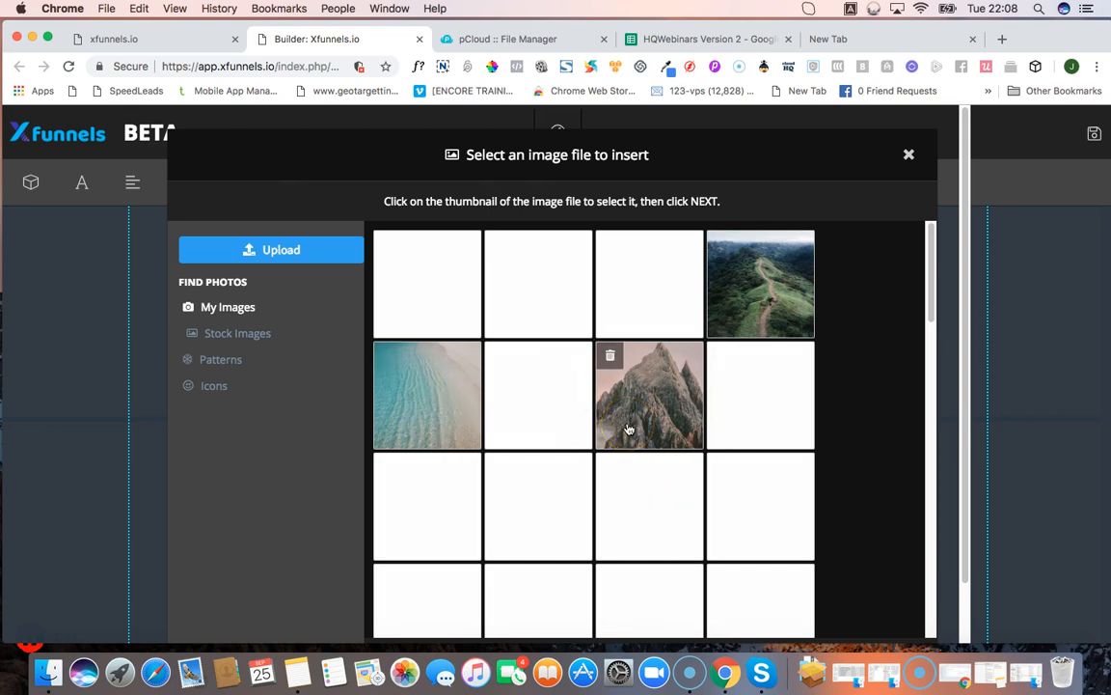
Step: Search the stock images for "youtube"
{"action": "left_click", "coordinate": [237, 336]}
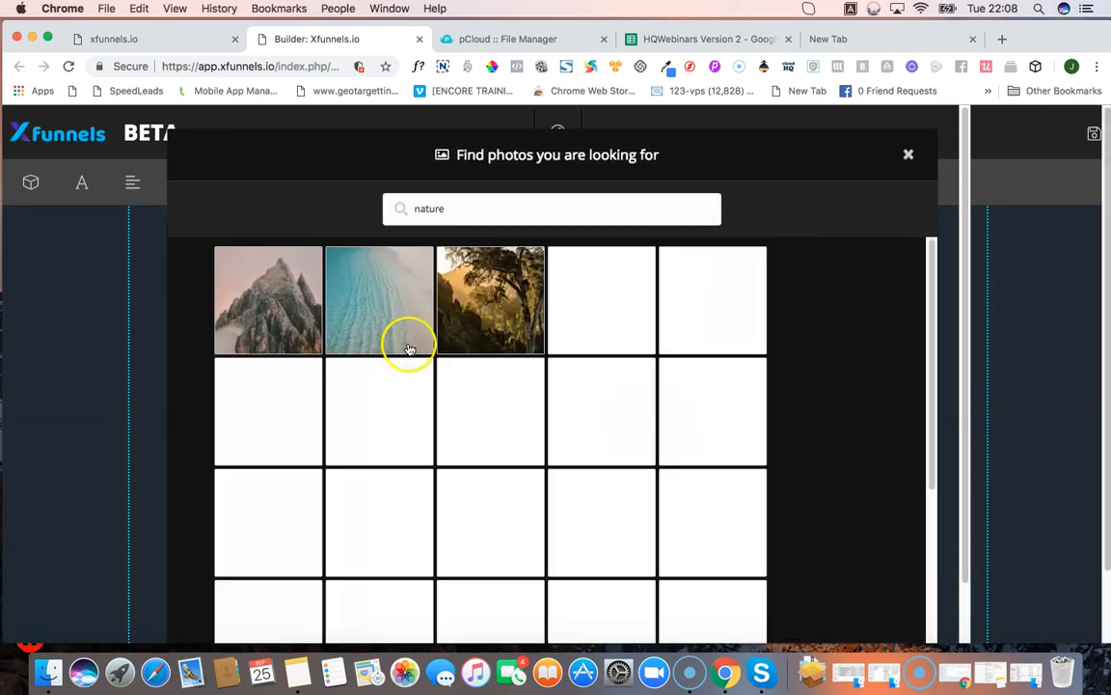
{"action": "left_click", "coordinate": [467, 209]}
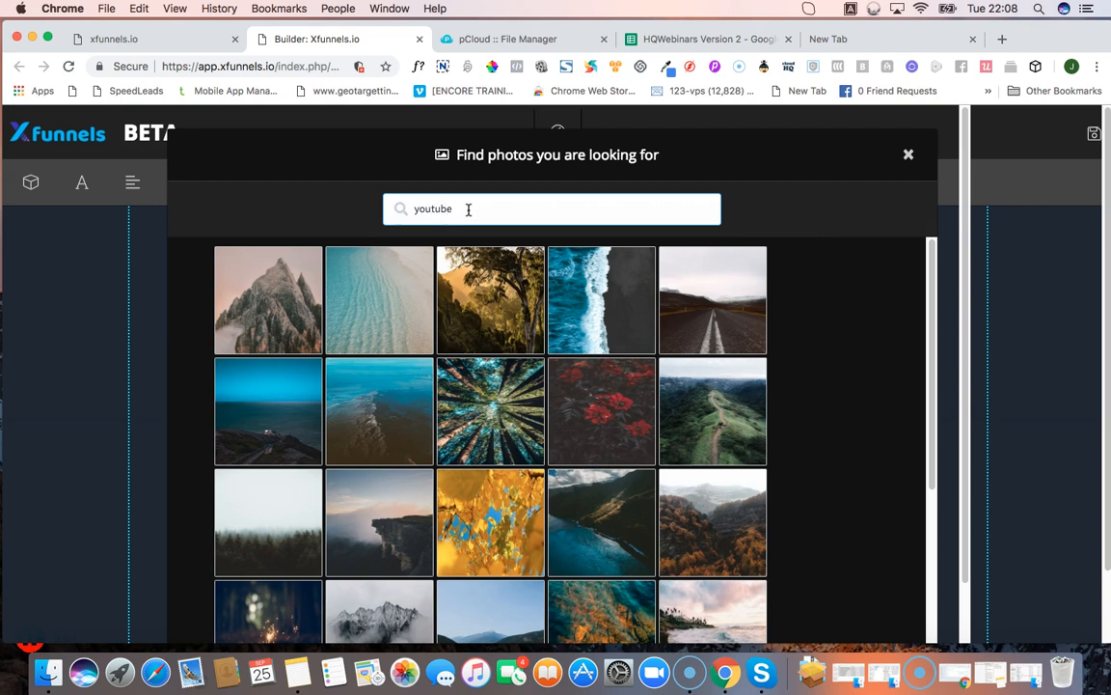
{"action": "key", "text": "Return"}
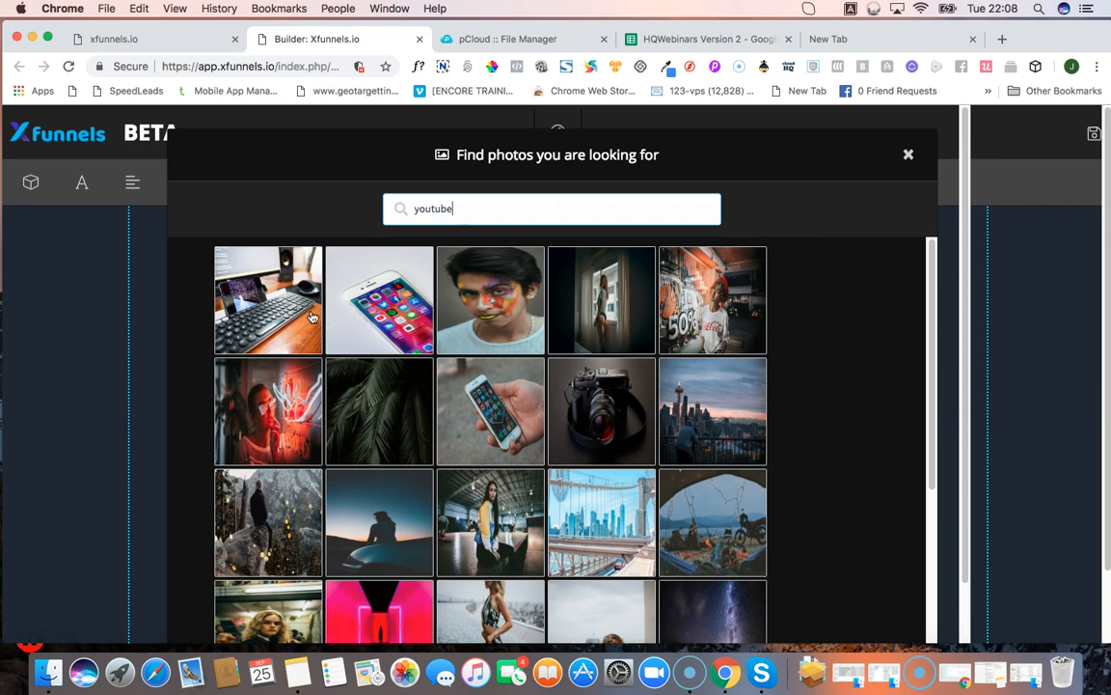
Step: Import the stock photo of the white smartphone with colourful app icons from the "youtube" image results
{"action": "left_click", "coordinate": [372, 300]}
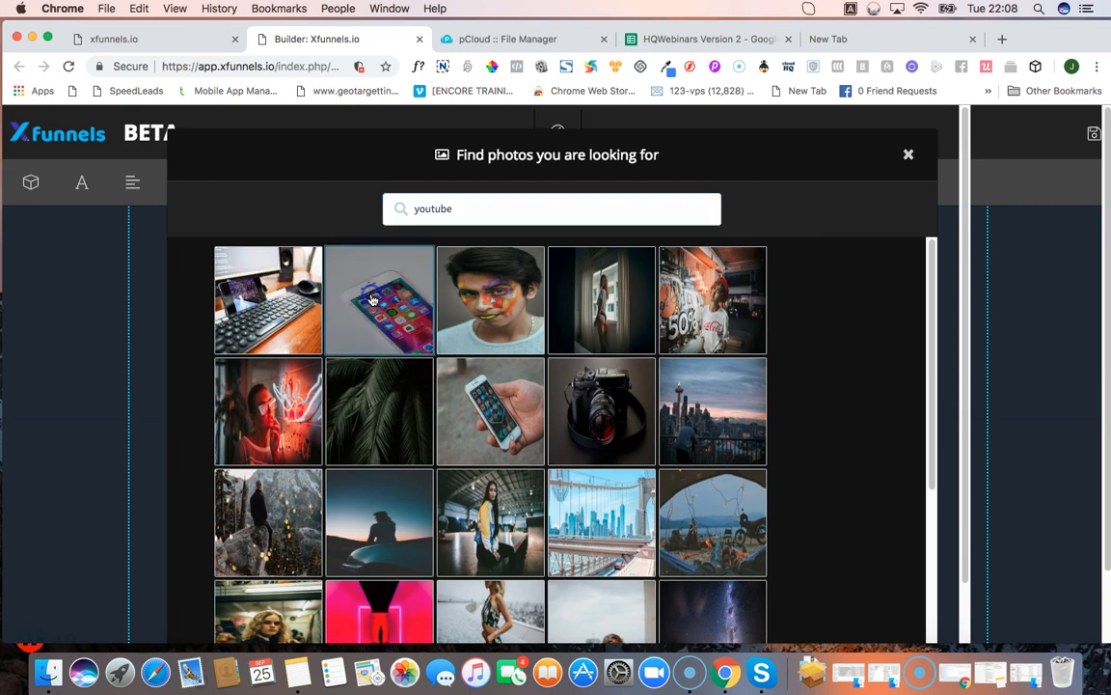
{"action": "left_click", "coordinate": [968, 286]}
{"action": "left_click_drag", "start_coordinate": [930, 325], "coordinate": [933, 630]}
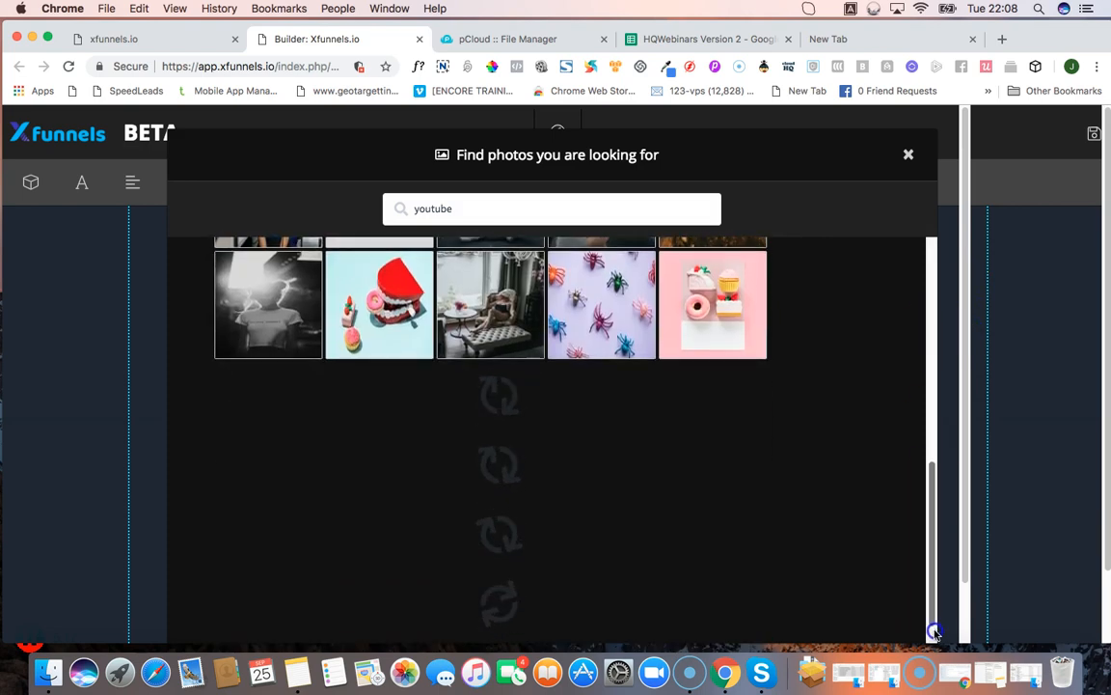
{"action": "left_click", "coordinate": [963, 371]}
{"action": "left_click_drag", "start_coordinate": [926, 436], "coordinate": [934, 579]}
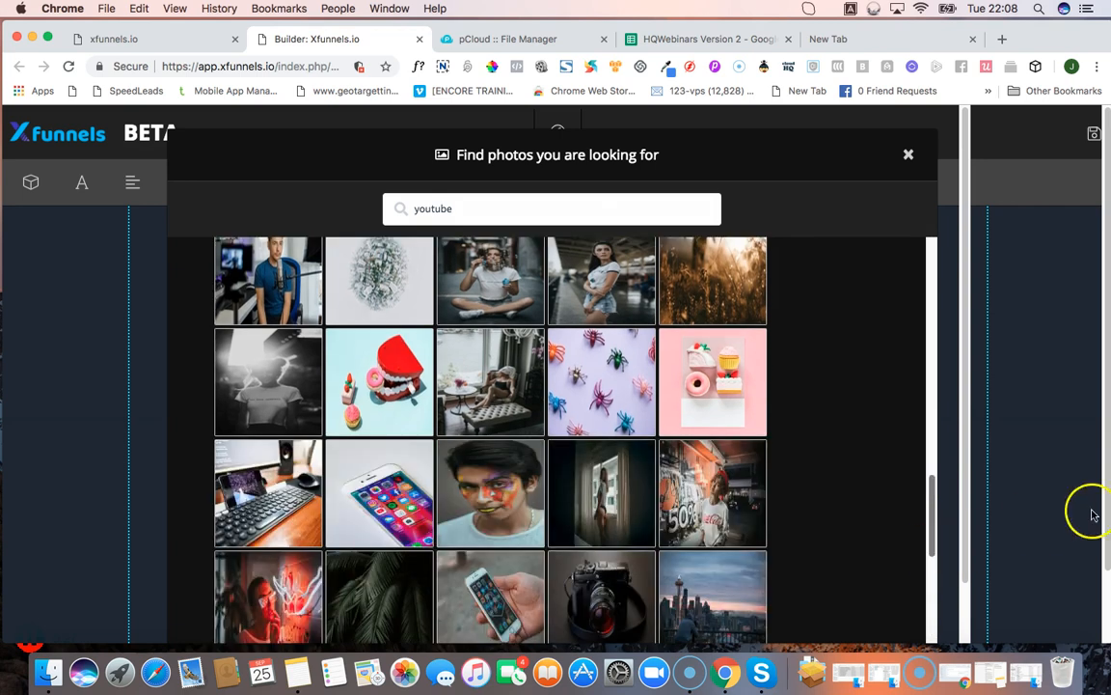
{"action": "scroll", "coordinate": [1107, 536], "scroll_direction": "down", "scroll_amount": 3}
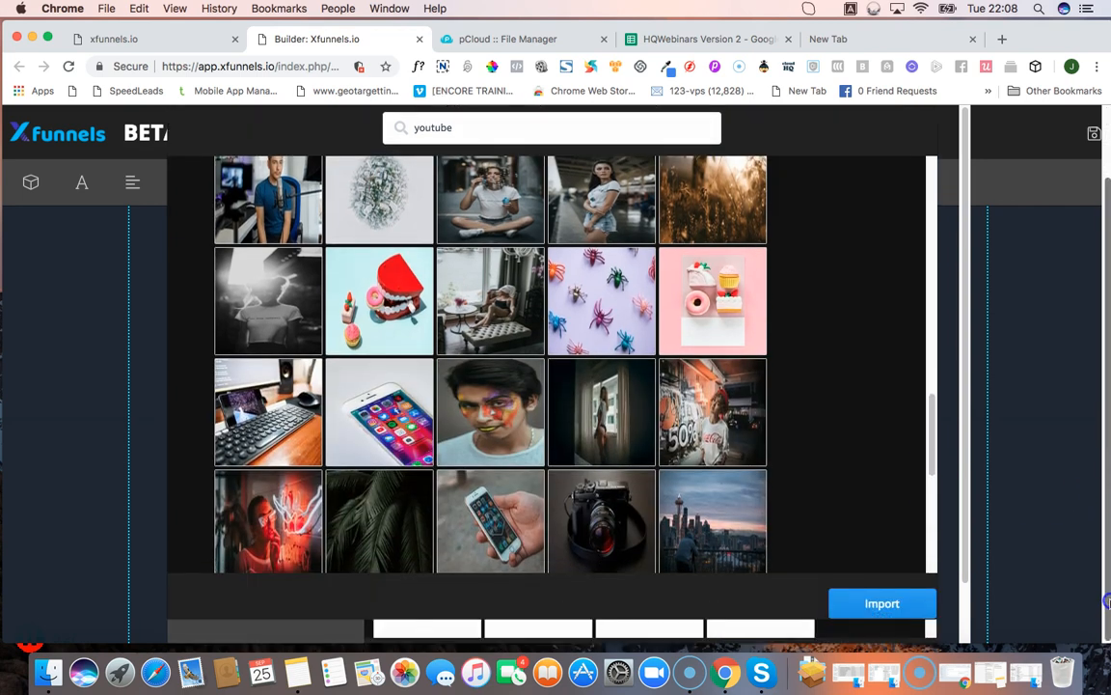
{"action": "left_click", "coordinate": [884, 608]}
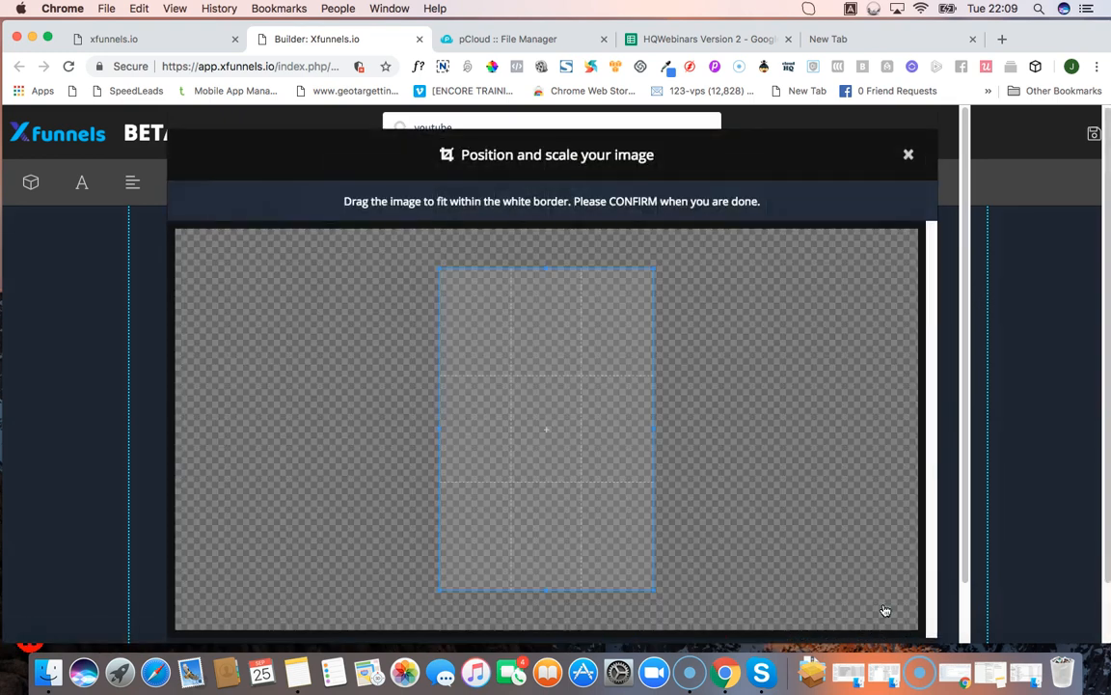
Step: Crop the smartphone photo to its lower-right area around the phone, and enlarge the placed image from its upper-left corner
{"action": "mouse_move", "coordinate": [884, 610]}
{"action": "left_mouse_down"}
{"action": "mouse_move", "coordinate": [789, 534]}
{"action": "mouse_move", "coordinate": [650, 459]}
{"action": "mouse_move", "coordinate": [570, 381]}
{"action": "mouse_move", "coordinate": [618, 416]}
{"action": "mouse_move", "coordinate": [586, 421]}
{"action": "mouse_move", "coordinate": [601, 426]}
{"action": "mouse_move", "coordinate": [564, 410]}
{"action": "mouse_move", "coordinate": [557, 425]}
{"action": "mouse_move", "coordinate": [487, 376]}
{"action": "mouse_move", "coordinate": [473, 362]}
{"action": "mouse_move", "coordinate": [497, 359]}
{"action": "mouse_move", "coordinate": [518, 384]}
{"action": "mouse_move", "coordinate": [512, 318]}
{"action": "mouse_move", "coordinate": [471, 318]}
{"action": "mouse_move", "coordinate": [502, 381]}
{"action": "mouse_move", "coordinate": [541, 410]}
{"action": "mouse_move", "coordinate": [530, 408]}
{"action": "left_mouse_up"}
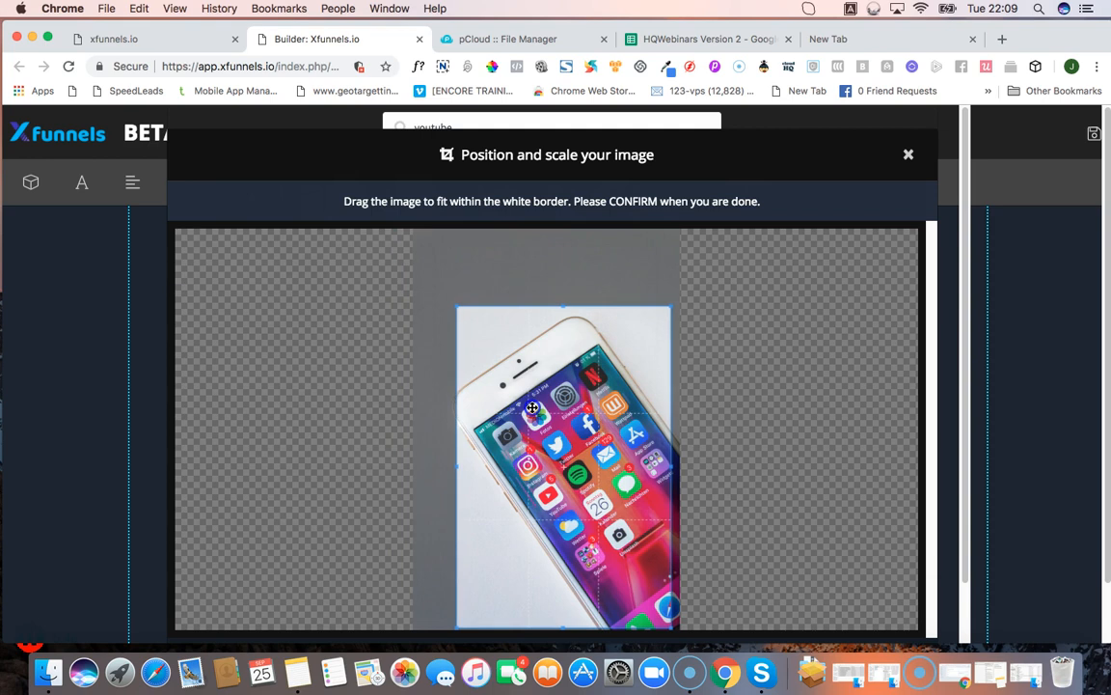
{"action": "left_click_drag", "start_coordinate": [703, 357], "coordinate": [846, 395]}
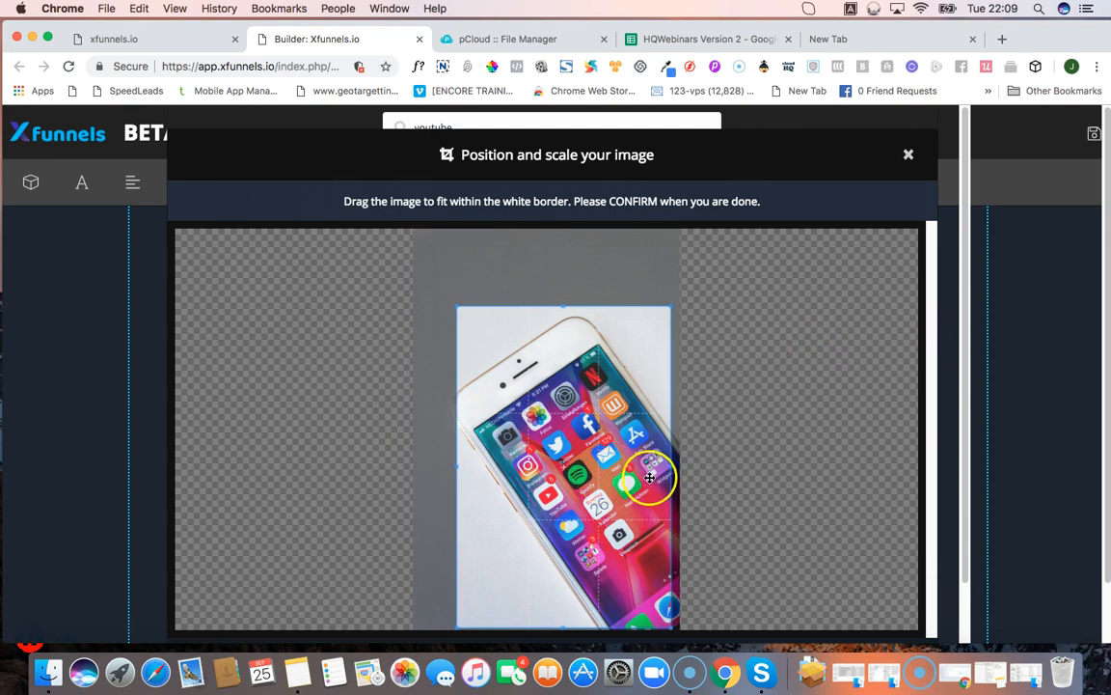
{"action": "left_click_drag", "start_coordinate": [664, 373], "coordinate": [671, 359]}
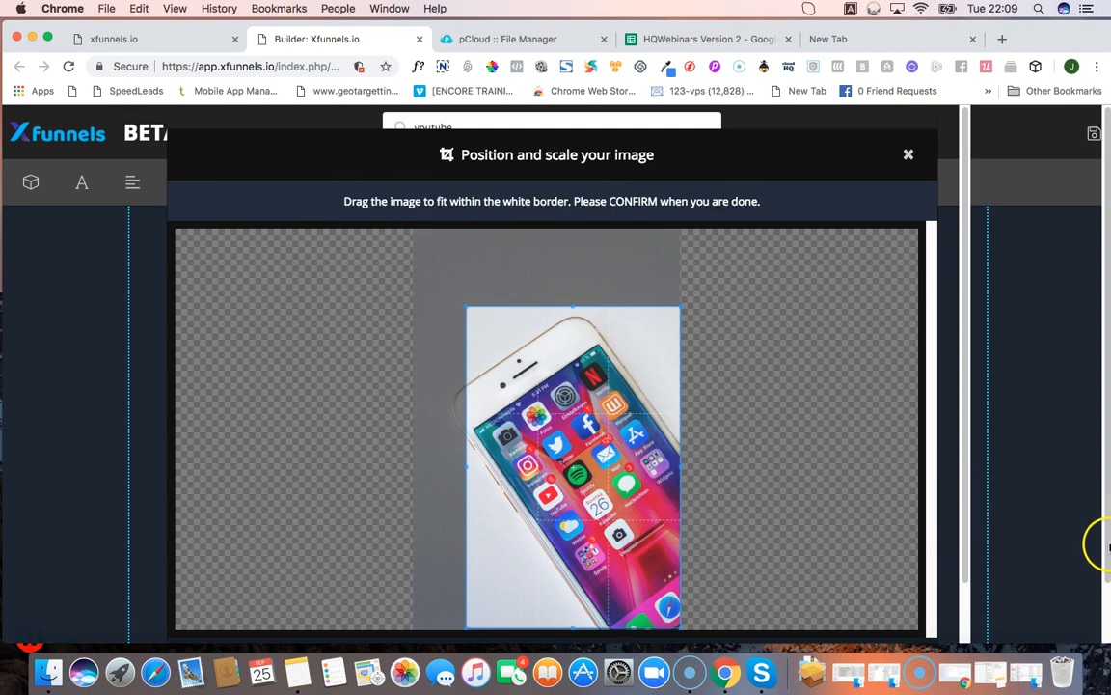
{"action": "scroll", "coordinate": [1100, 545], "scroll_direction": "down", "scroll_amount": 3}
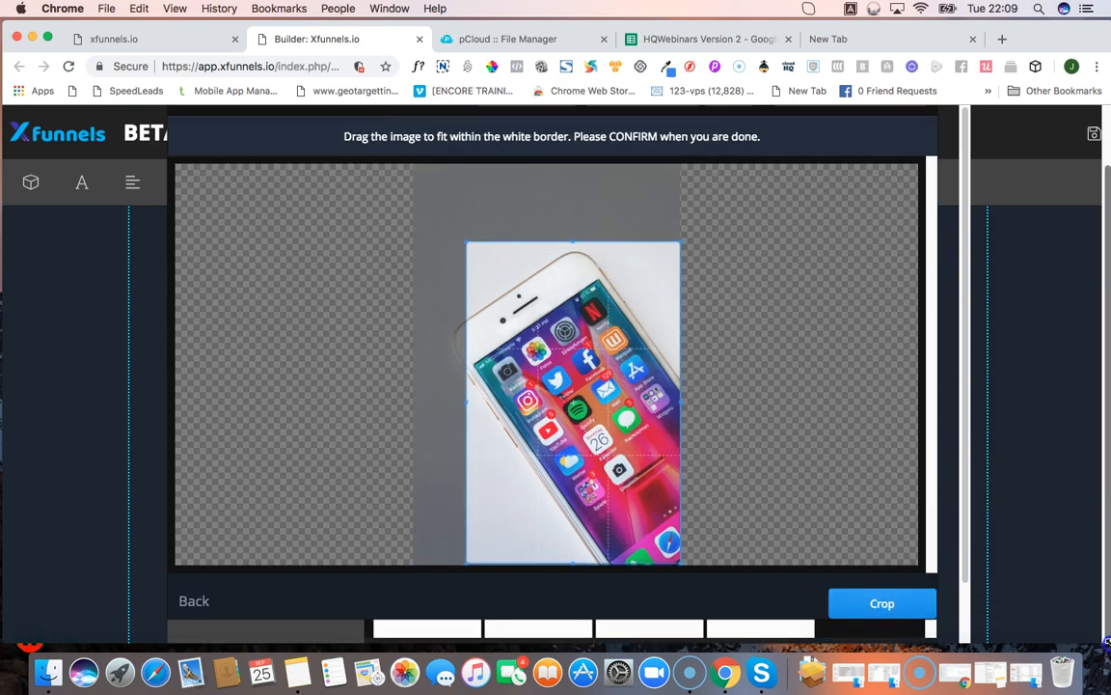
{"action": "left_click", "coordinate": [876, 603]}
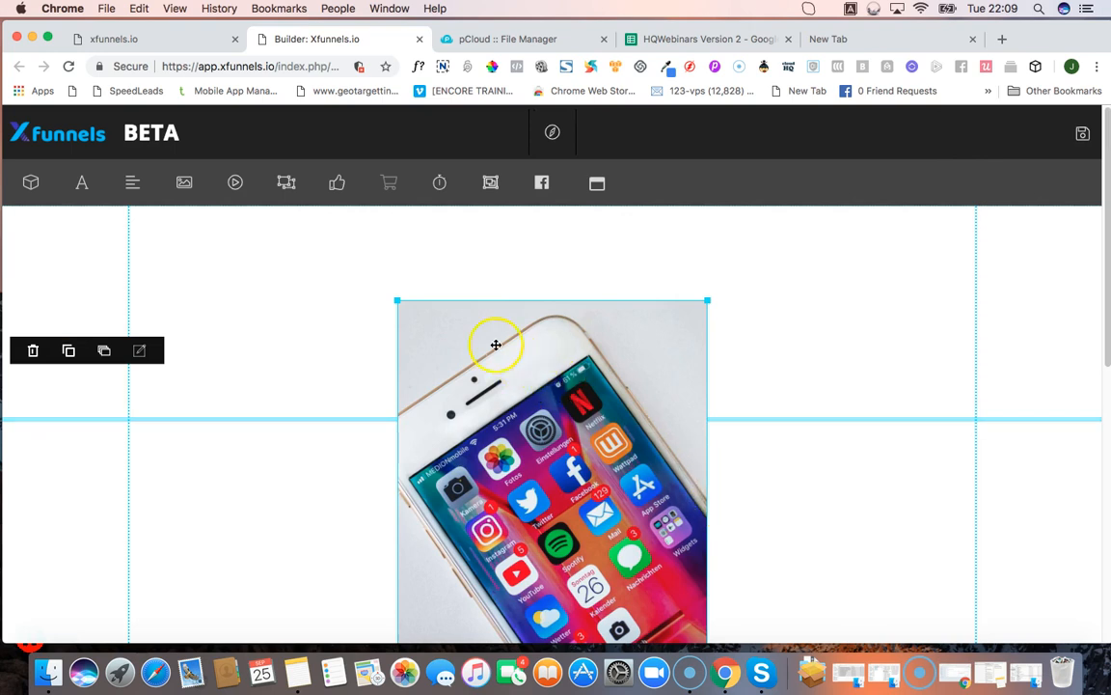
{"action": "left_click_drag", "start_coordinate": [399, 303], "coordinate": [235, 209]}
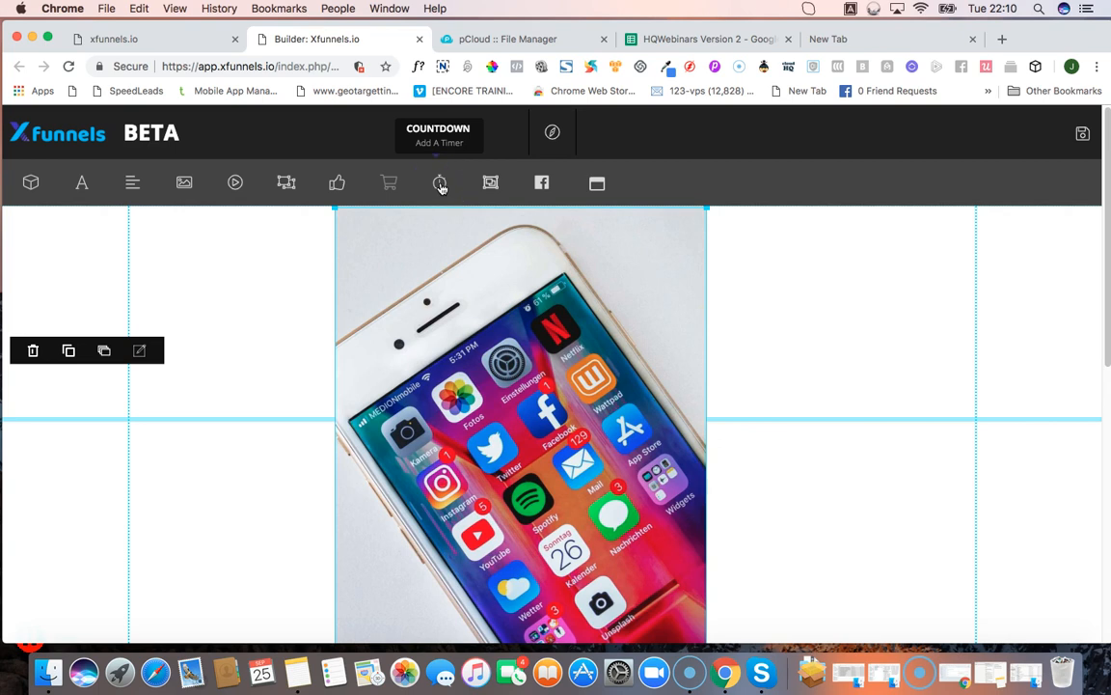
Step: Add social media share icons partly over the right side of the phone image, and try to open their edit options
{"action": "left_click_drag", "start_coordinate": [441, 187], "coordinate": [338, 183]}
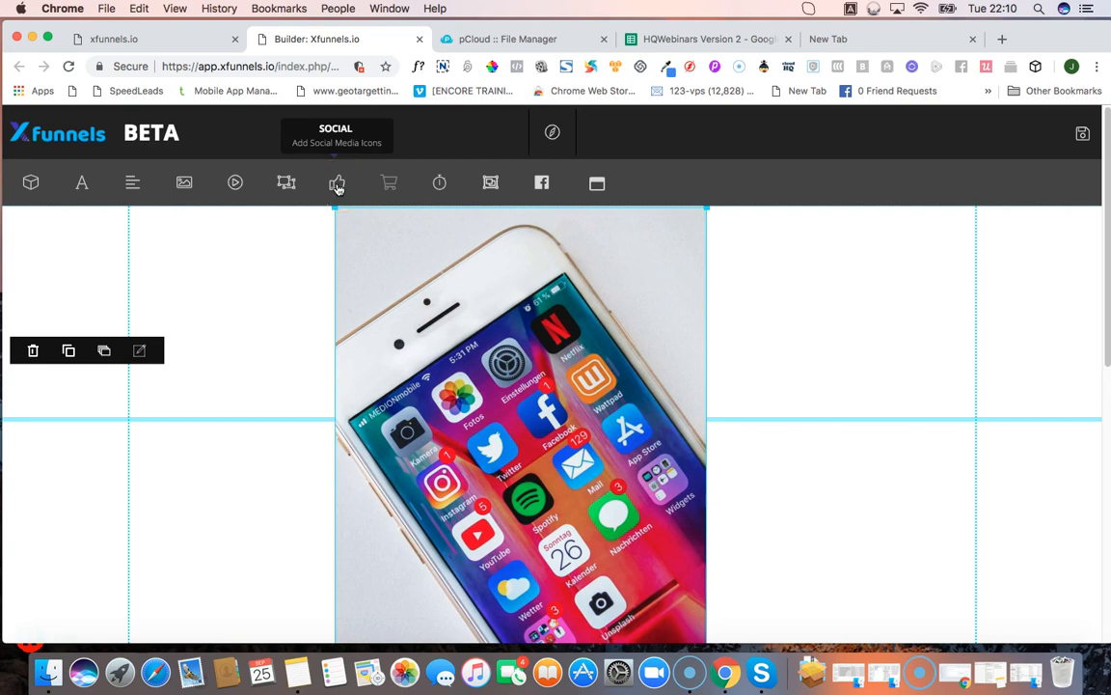
{"action": "left_click_drag", "start_coordinate": [337, 186], "coordinate": [733, 305]}
{"action": "left_click", "coordinate": [516, 307]}
{"action": "left_click", "coordinate": [652, 278]}
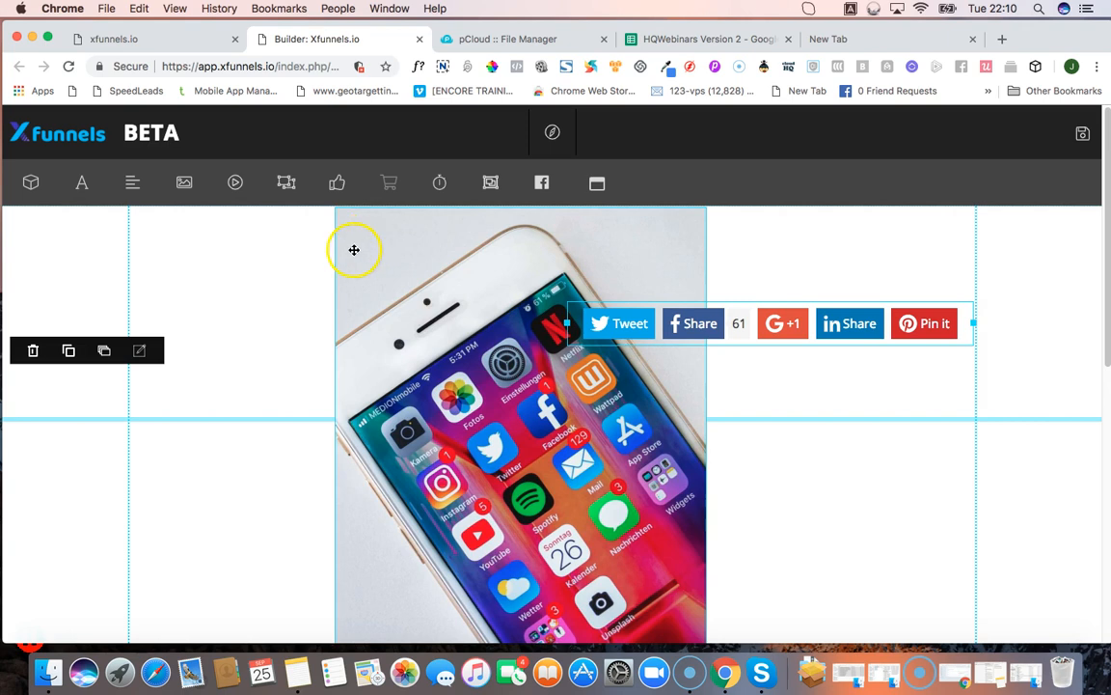
{"action": "left_click", "coordinate": [625, 326]}
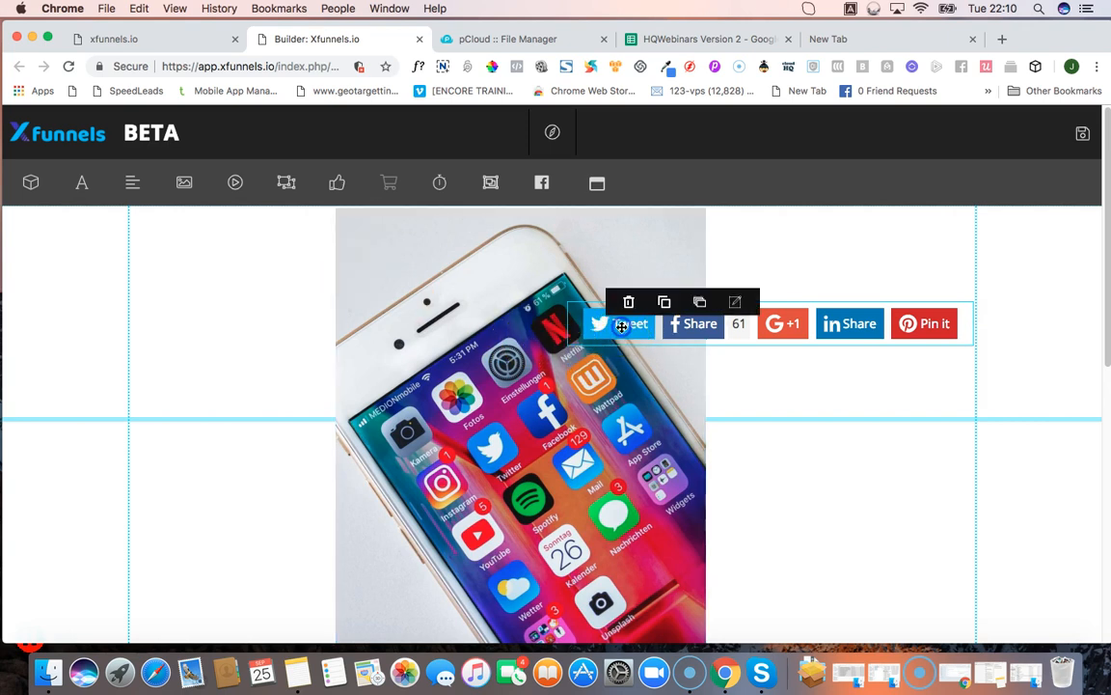
{"action": "left_click", "coordinate": [737, 303]}
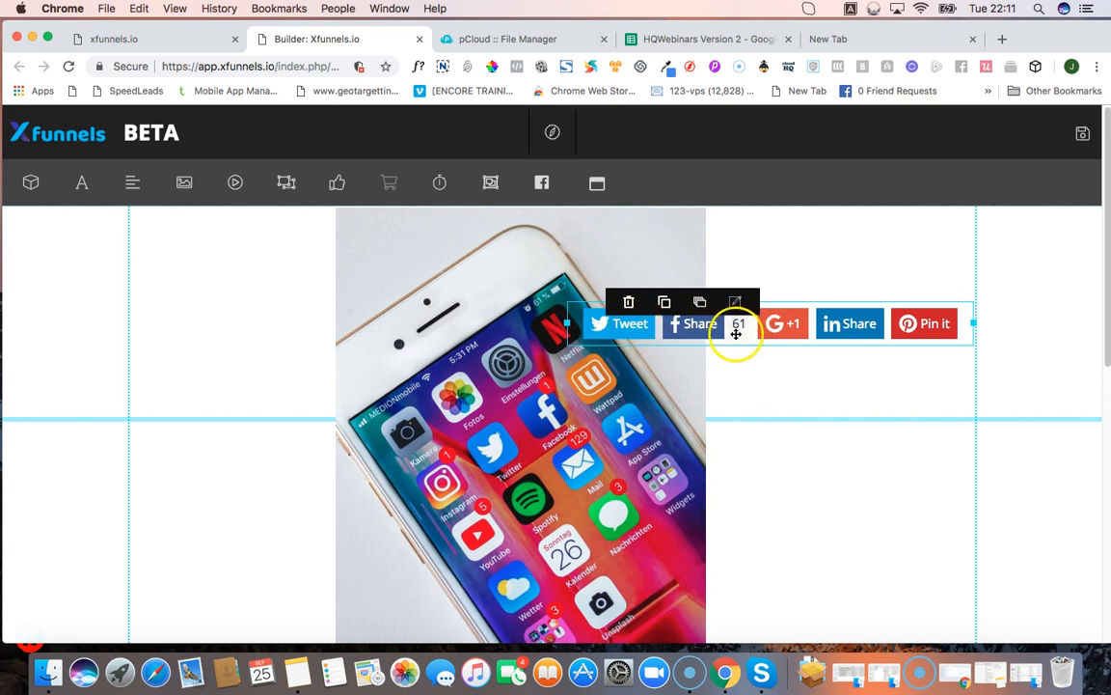